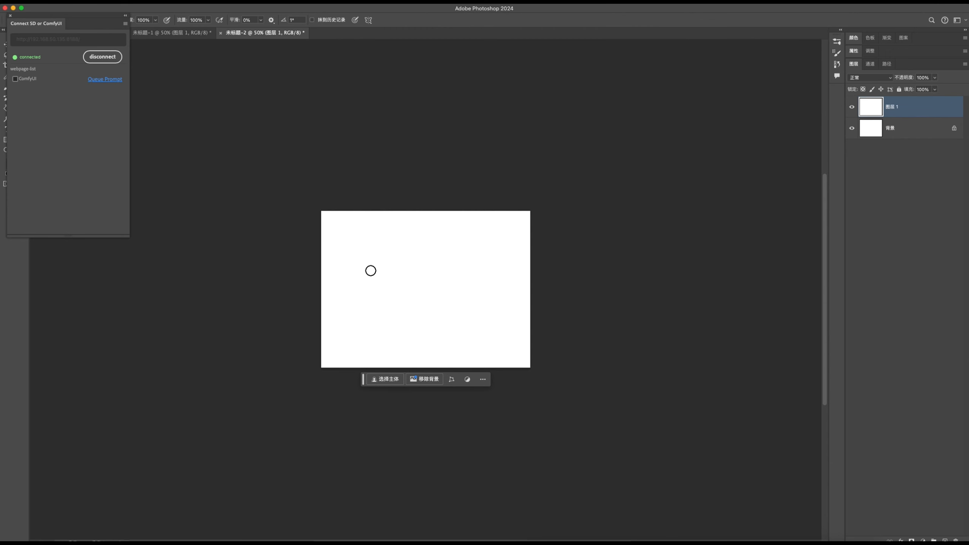
- Draw a second red stroke across the first to complete the X on the blank layer
{"action": "left_click_drag", "start_coordinate": [408, 249], "coordinate": [378, 285]}
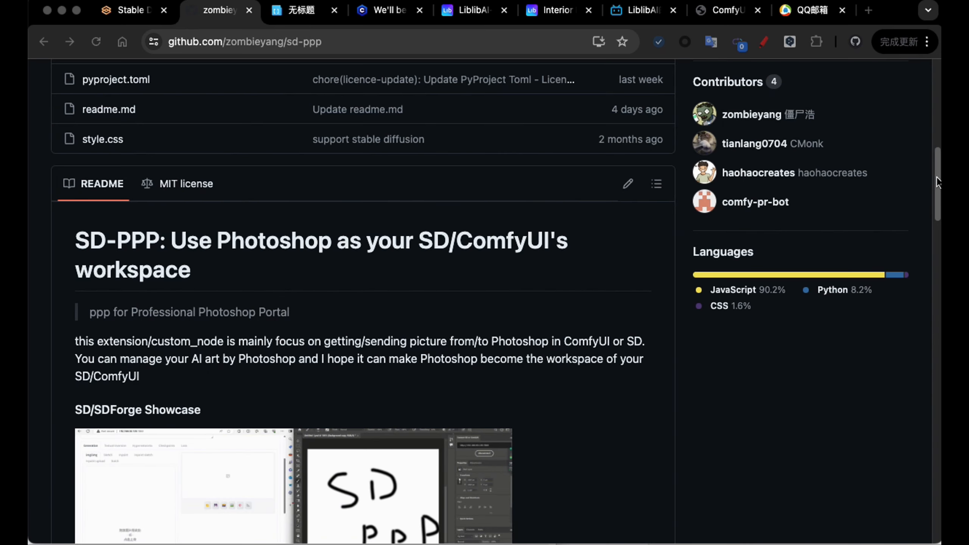
- Scroll the SD-PPP README down to its 'How to install' section
{"action": "left_click_drag", "start_coordinate": [936, 191], "coordinate": [919, 407]}
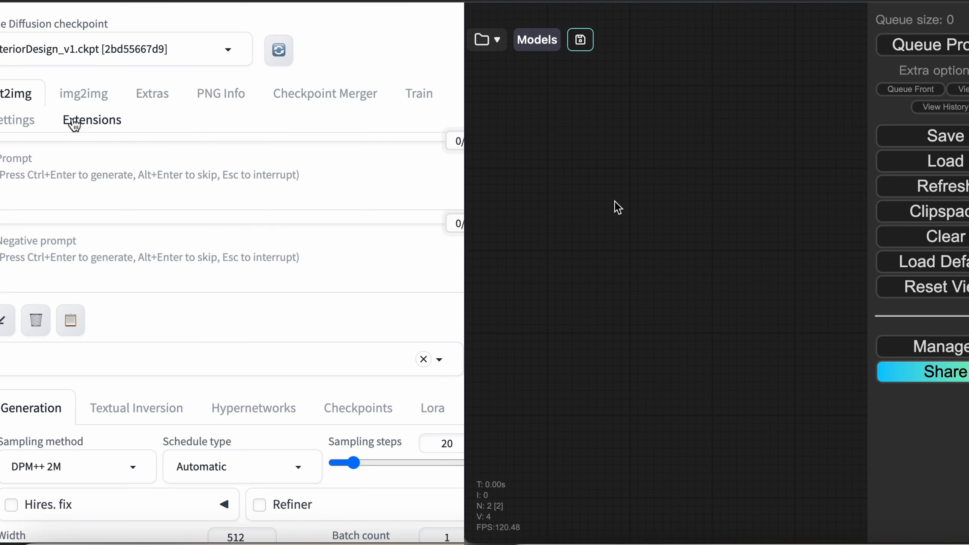
- Install SD-PPP from WebUI Extensions > Available and the ComfyUI Manager, then reboot ComfyUI
{"action": "left_click", "coordinate": [74, 123]}
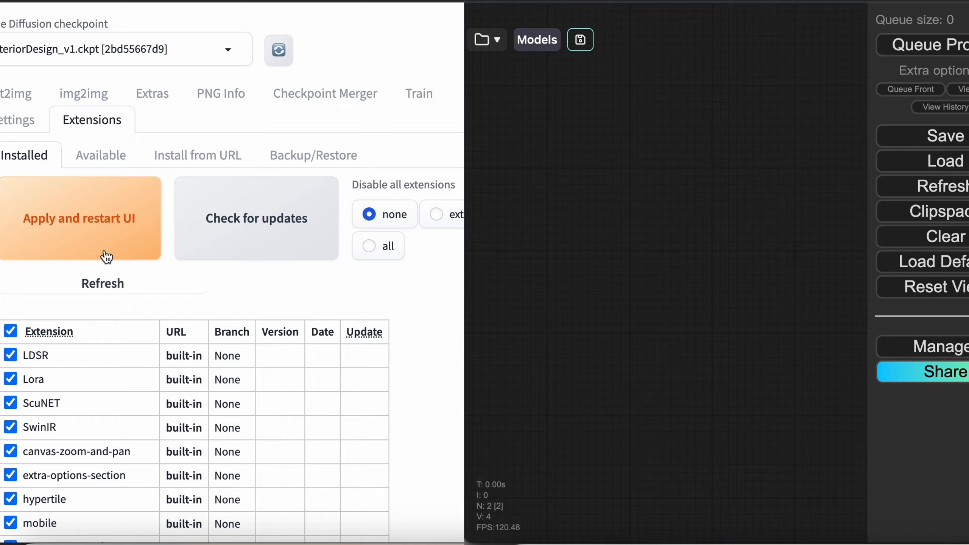
{"action": "left_click", "coordinate": [108, 164]}
{"action": "left_click", "coordinate": [946, 353]}
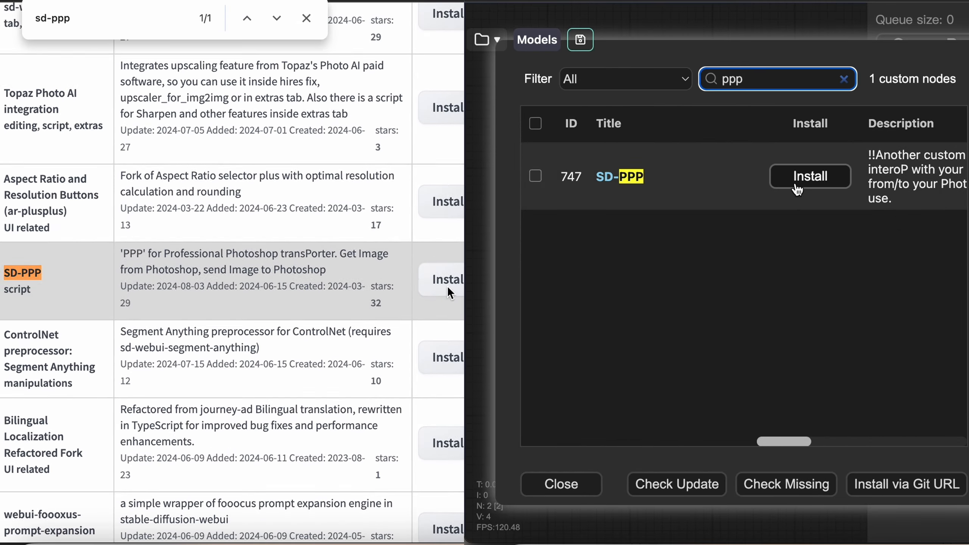
{"action": "left_click", "coordinate": [795, 185]}
{"action": "left_click", "coordinate": [447, 287]}
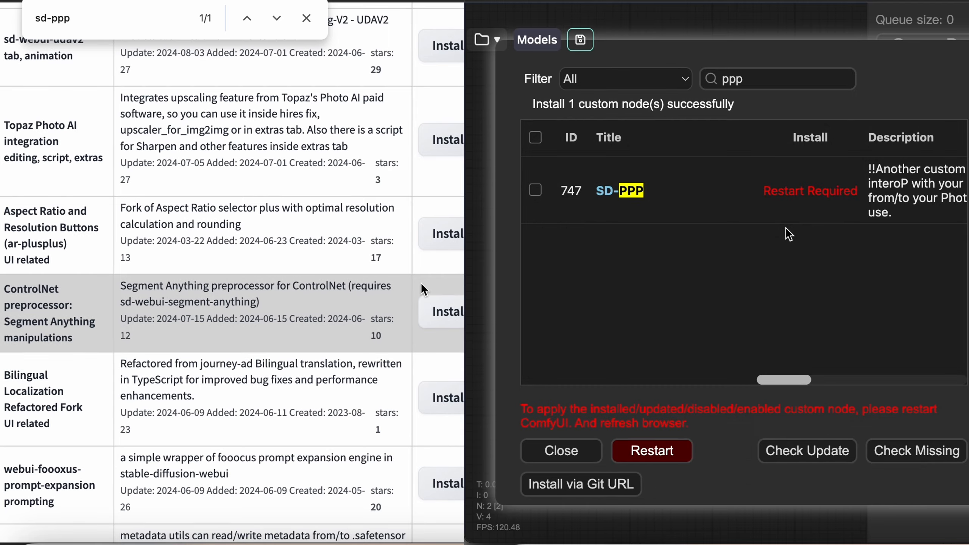
{"action": "scroll", "coordinate": [421, 282], "scroll_direction": "up", "scroll_amount": 15}
{"action": "scroll", "coordinate": [421, 282], "scroll_direction": "down", "scroll_amount": 2}
{"action": "left_click", "coordinate": [666, 454]}
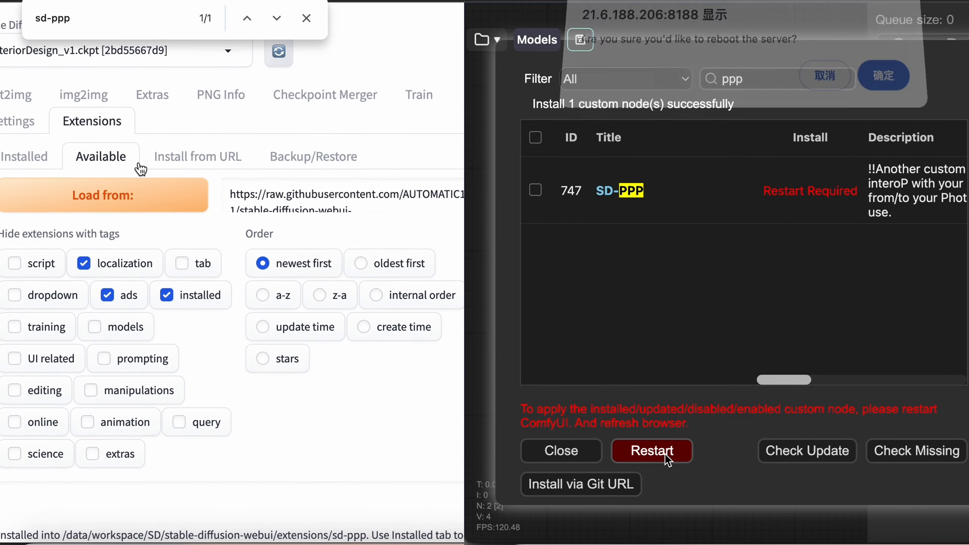
{"action": "left_click", "coordinate": [25, 156]}
{"action": "left_click", "coordinate": [884, 76]}
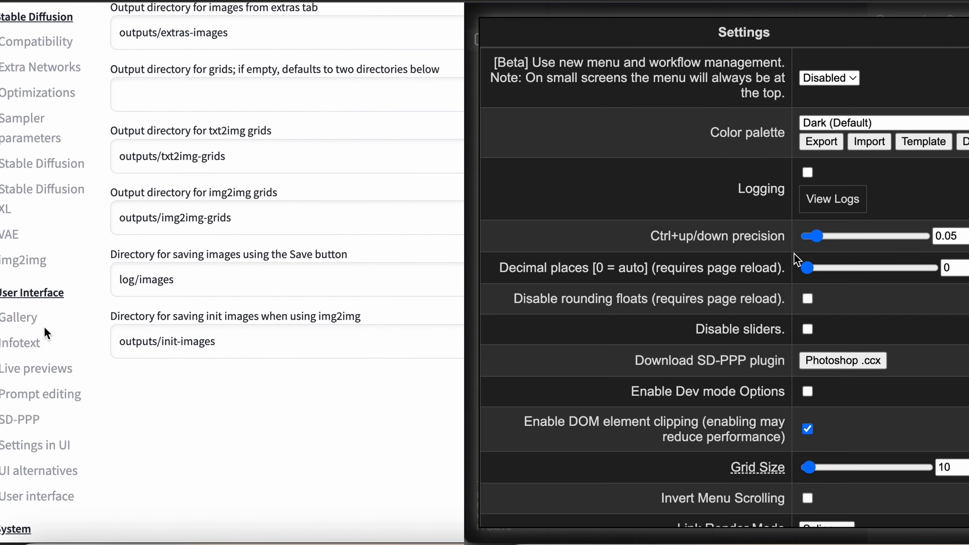
- Download the SD-PPP Photoshop .ccx plugin from the WebUI and ComfyUI settings and install it
{"action": "left_click", "coordinate": [39, 411]}
{"action": "scroll", "coordinate": [801, 340], "scroll_direction": "down", "scroll_amount": 8}
{"action": "scroll", "coordinate": [39, 411], "scroll_direction": "up", "scroll_amount": 8}
{"action": "left_click", "coordinate": [273, 156]}
{"action": "left_click", "coordinate": [345, 18]}
{"action": "scroll", "coordinate": [801, 340], "scroll_direction": "up", "scroll_amount": 5}
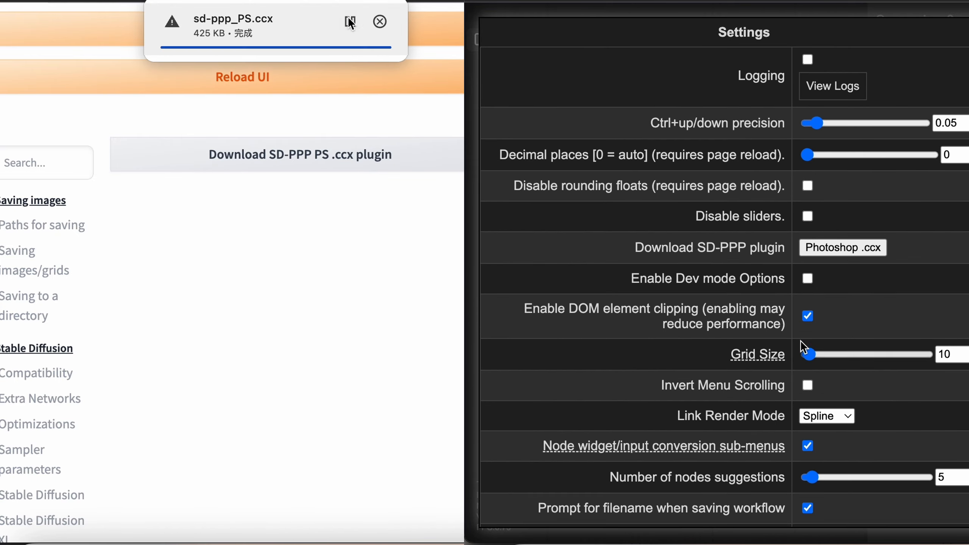
{"action": "left_click", "coordinate": [838, 249]}
{"action": "left_click", "coordinate": [328, 42]}
{"action": "left_click", "coordinate": [840, 20]}
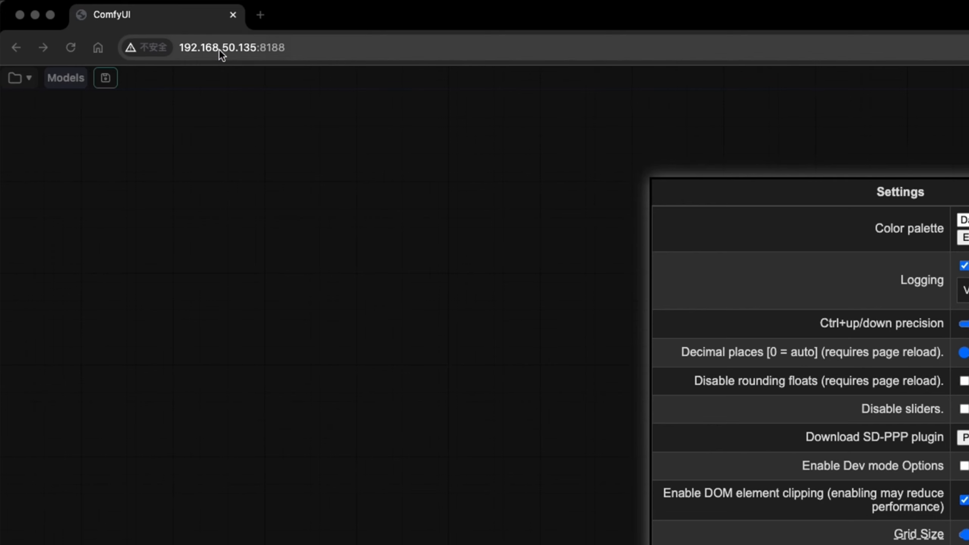
- Paste the ComfyUI server address into the Photoshop SD-PPP panel, connect, and add an empty layer
{"action": "left_click", "coordinate": [219, 50]}
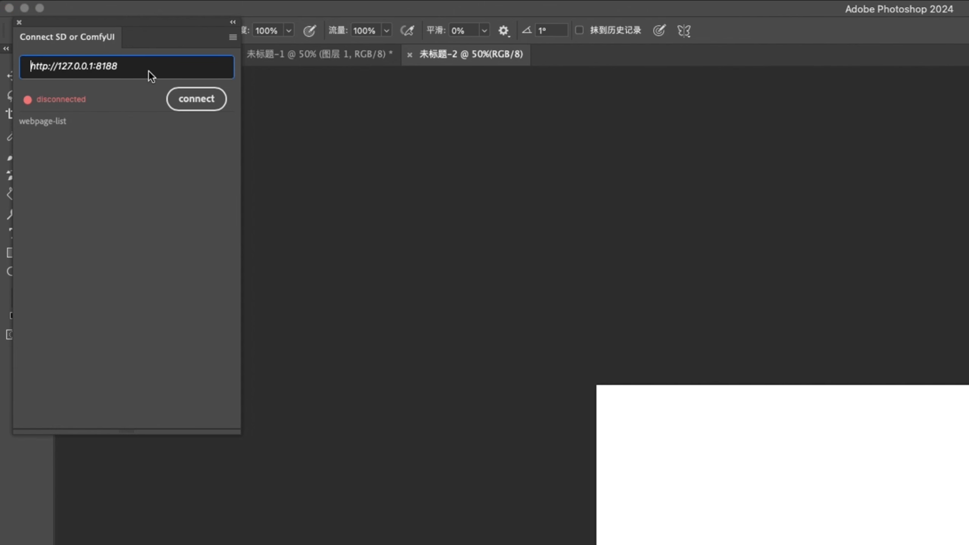
{"action": "type", "text": "http://192.168.50.135:8188/"}
{"action": "left_click", "coordinate": [185, 98]}
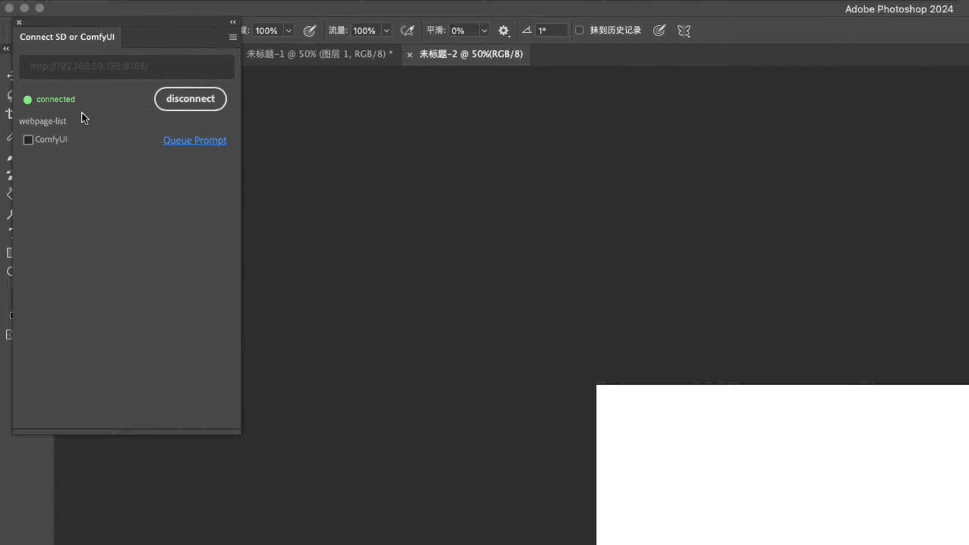
{"action": "key", "text": "Return"}
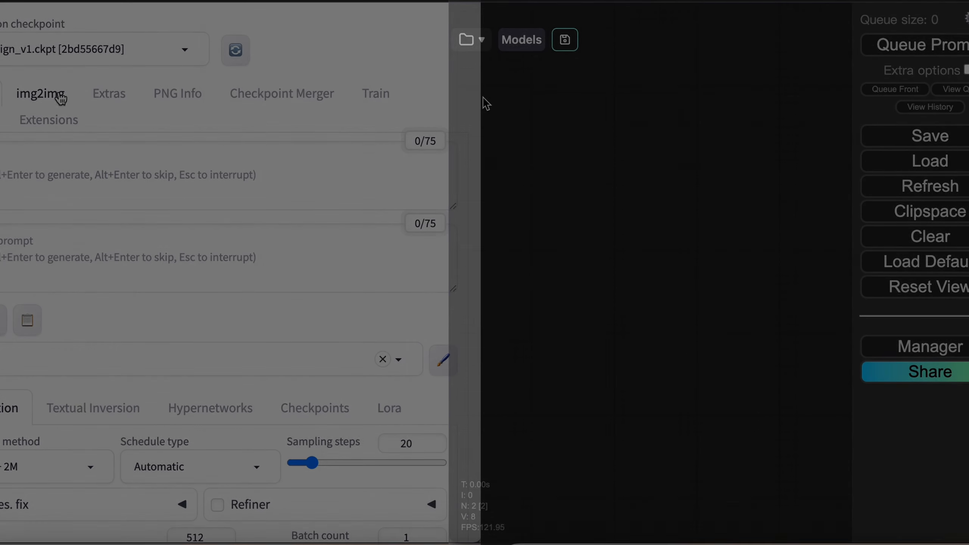
- Add and position a 'Get image from Photoshop layer' node on the ComfyUI canvas
{"action": "double_click", "coordinate": [485, 103]}
{"action": "type", "text": "get im"}
{"action": "scroll", "coordinate": [69, 225], "scroll_direction": "down", "scroll_amount": 10}
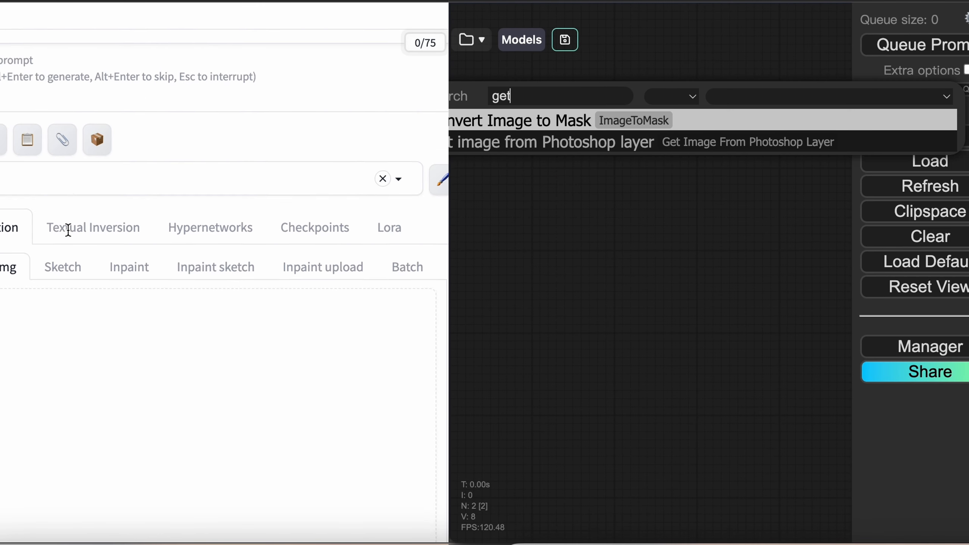
{"action": "key", "text": "Return"}
{"action": "left_click_drag", "start_coordinate": [611, 93], "coordinate": [591, 100]}
- Add a Preview Image node wired to image_out, and fetch layer 图层 1 via WebUI's SDPPP get
{"action": "left_click", "coordinate": [419, 133]}
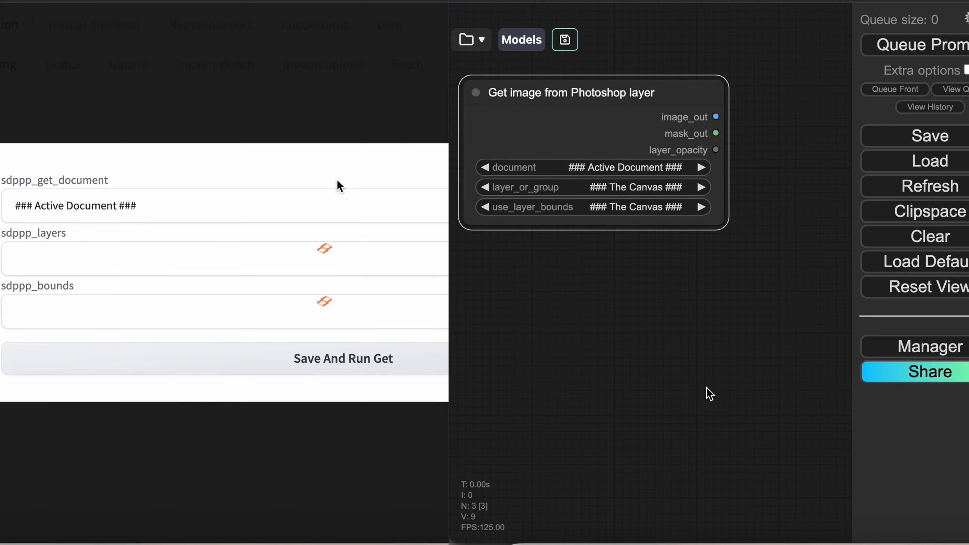
{"action": "double_click", "coordinate": [675, 297]}
{"action": "type", "text": "p"}
{"action": "left_click", "coordinate": [241, 266]}
{"action": "type", "text": "re"}
{"action": "left_click", "coordinate": [707, 341]}
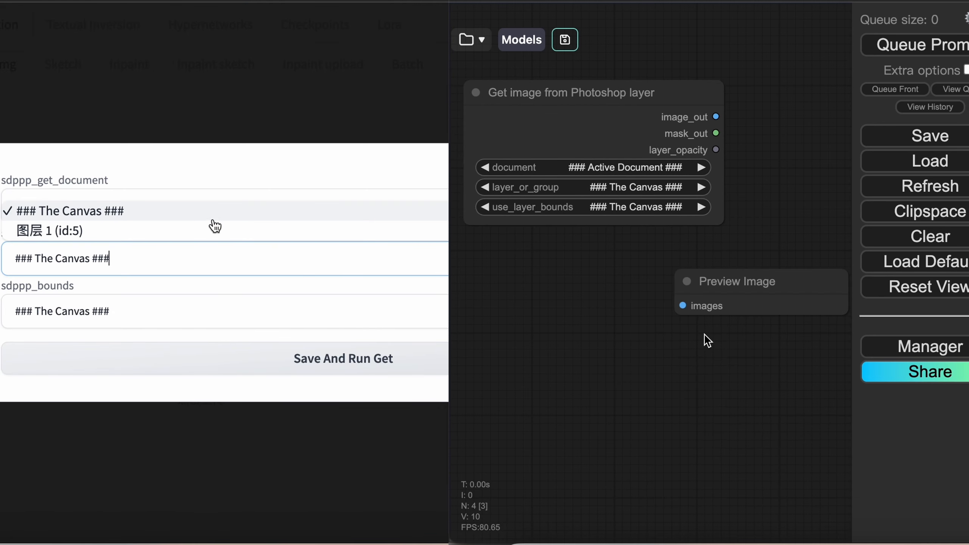
{"action": "left_click", "coordinate": [212, 234]}
{"action": "left_click_drag", "start_coordinate": [714, 117], "coordinate": [683, 306]}
{"action": "left_click", "coordinate": [353, 355]}
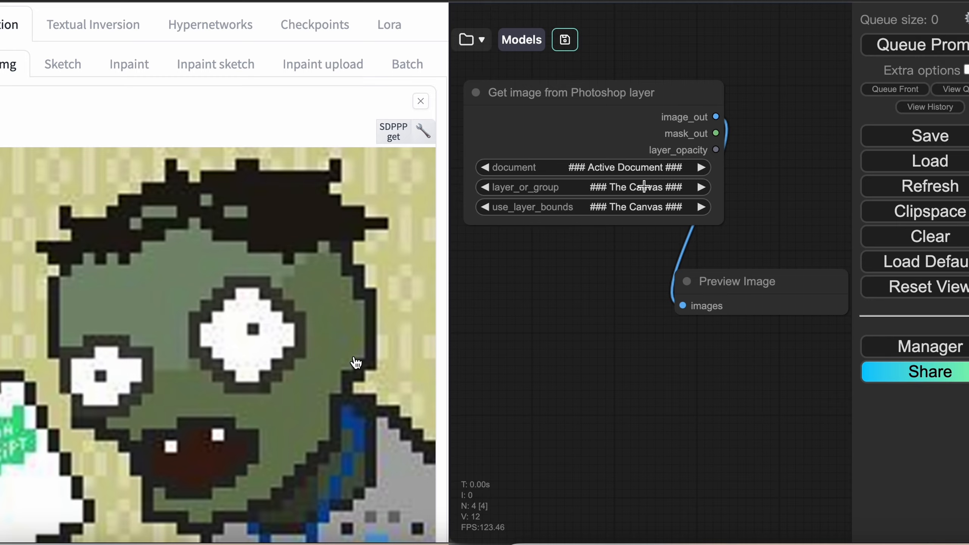
- Set the Get image node to layer 图层 1 and queue the prompt to preview it
{"action": "left_click", "coordinate": [644, 186]}
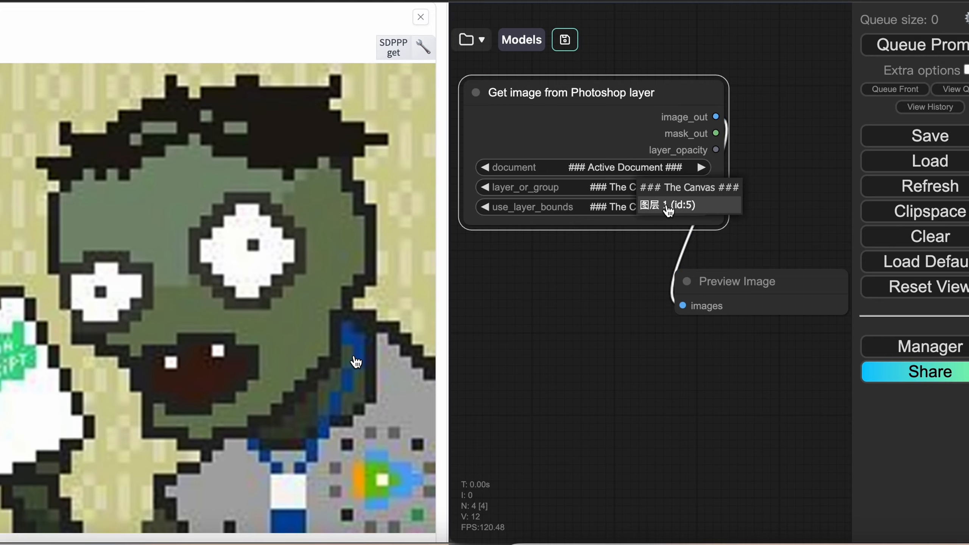
{"action": "left_click", "coordinate": [649, 208]}
{"action": "left_click", "coordinate": [942, 46]}
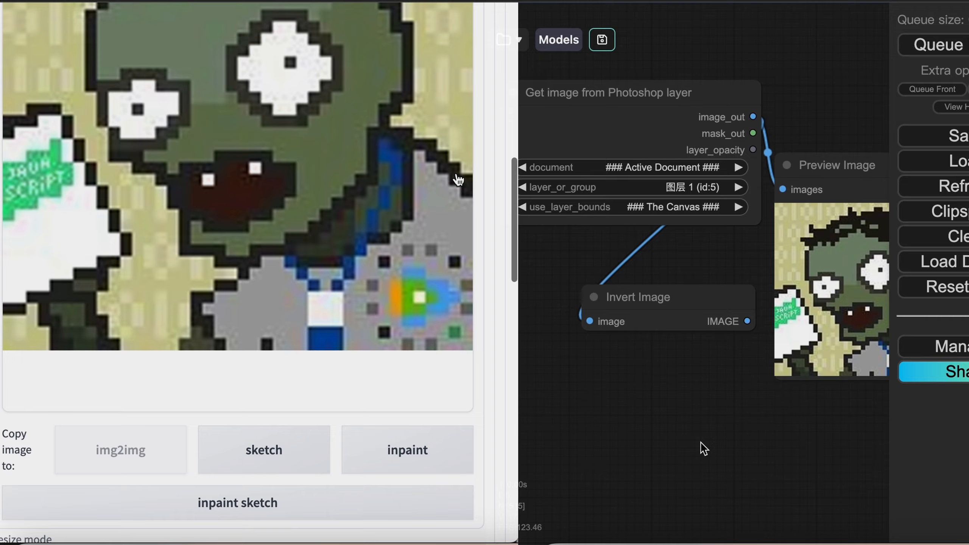
{"action": "scroll", "coordinate": [462, 174], "scroll_direction": "down", "scroll_amount": 15}
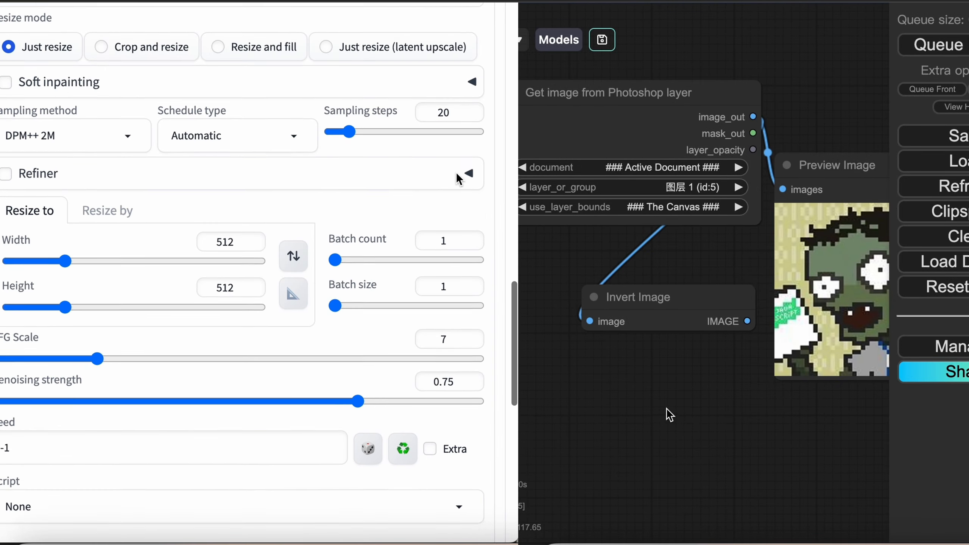
- Add a 'Send images to Photoshop' node and send the WebUI result to Photoshop via SDPPP send
{"action": "double_click", "coordinate": [662, 404]}
{"action": "type", "text": "send"}
{"action": "left_click", "coordinate": [662, 456]}
{"action": "left_click", "coordinate": [464, 162]}
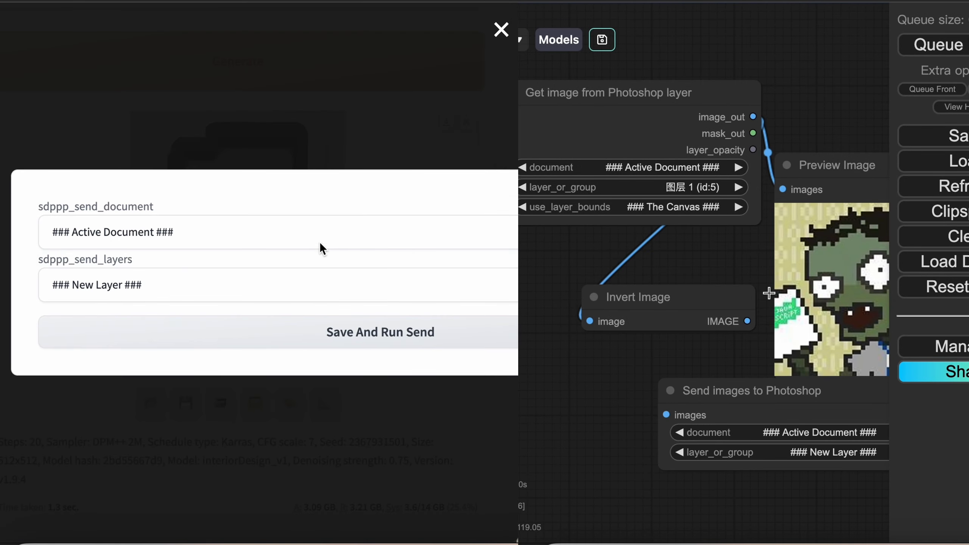
{"action": "left_click", "coordinate": [312, 343]}
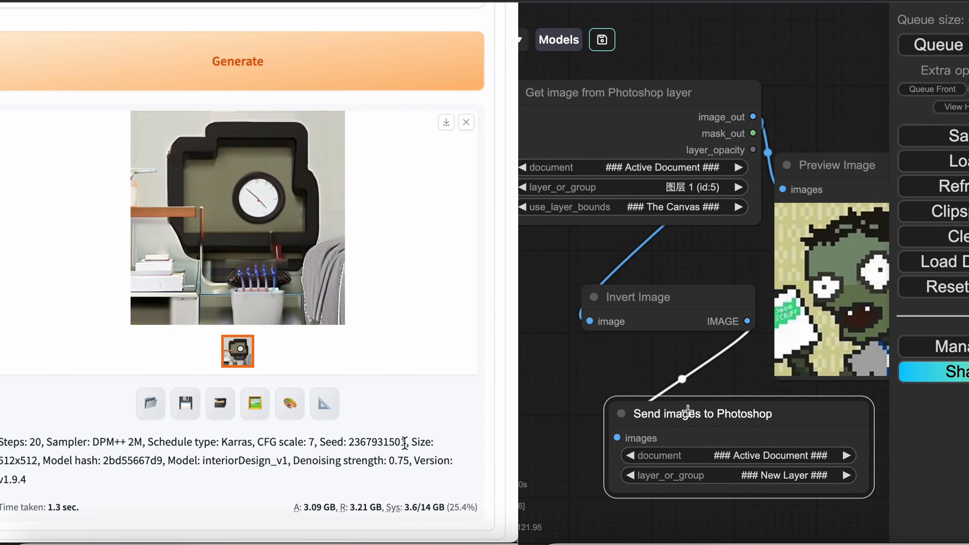
{"action": "left_click", "coordinate": [428, 157]}
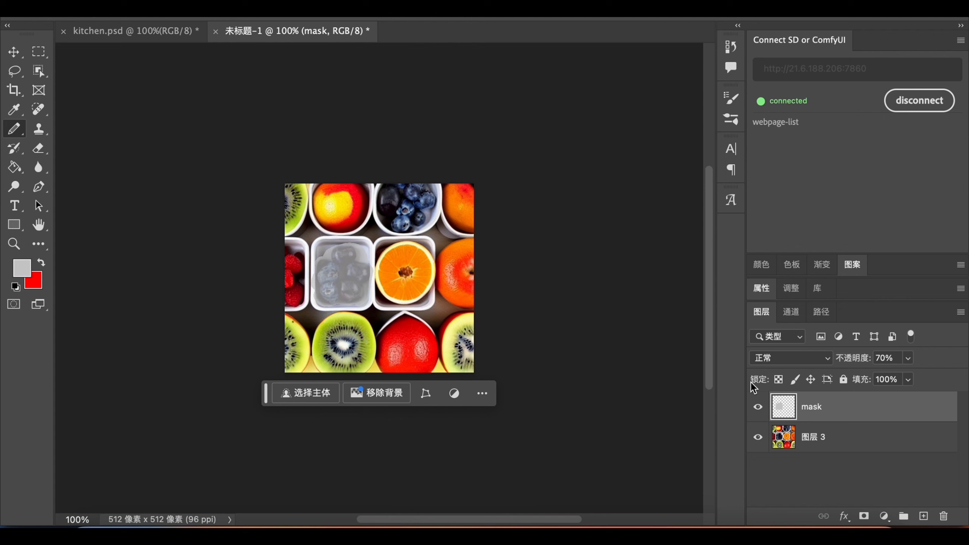
- Toggle the mask and 图层 3 layers' visibility to check the mask, then return to WebUI img2img
{"action": "left_click", "coordinate": [757, 437]}
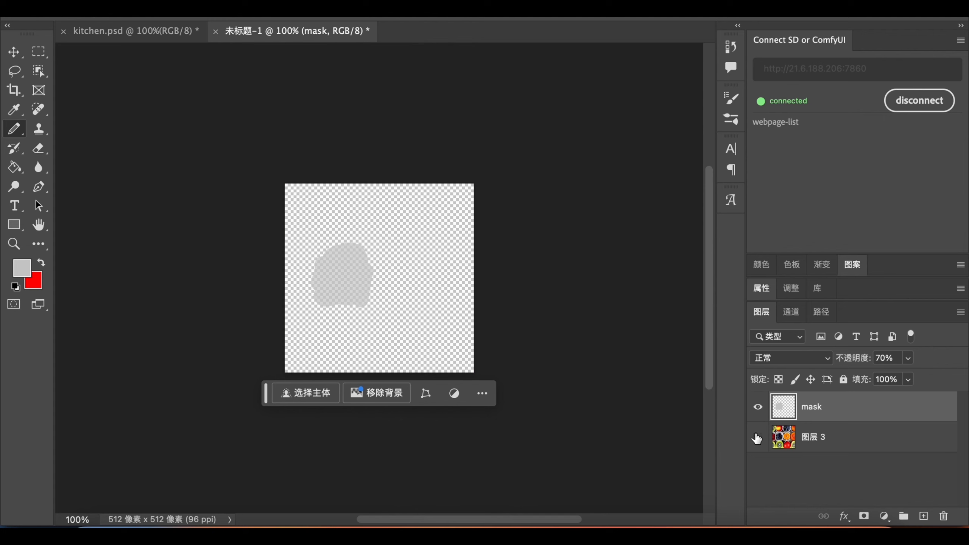
{"action": "left_click", "coordinate": [757, 437]}
{"action": "left_click", "coordinate": [757, 407]}
{"action": "left_click", "coordinate": [757, 438]}
{"action": "left_click", "coordinate": [757, 437]}
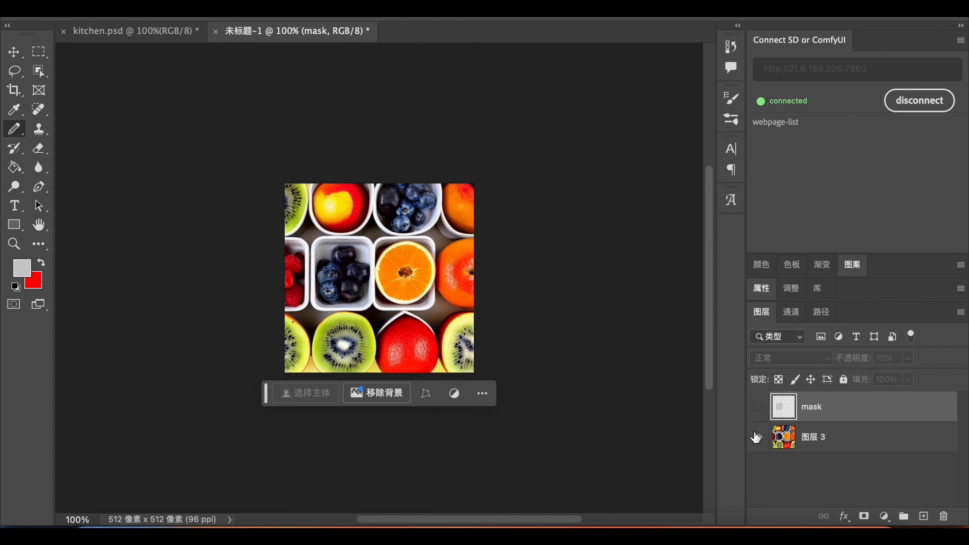
{"action": "left_click", "coordinate": [757, 408]}
{"action": "left_click", "coordinate": [757, 409]}
{"action": "left_click", "coordinate": [758, 408]}
{"action": "left_click", "coordinate": [757, 409]}
{"action": "left_click", "coordinate": [758, 408]}
{"action": "left_click", "coordinate": [225, 532]}
- In Inpaint upload, pull 图层 3 as the image and the mask layer as the mask via SDPPP get
{"action": "scroll", "coordinate": [301, 277], "scroll_direction": "up", "scroll_amount": 5}
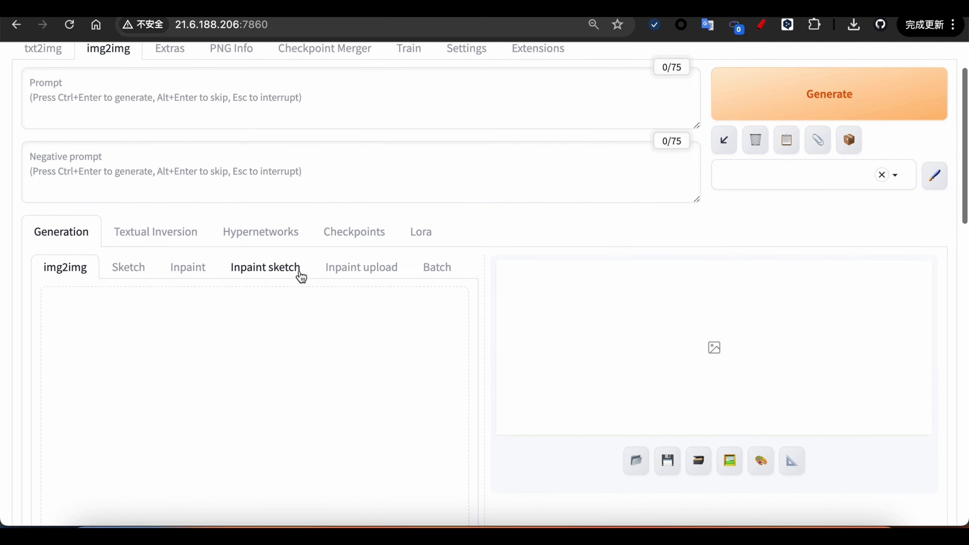
{"action": "left_click", "coordinate": [363, 267]}
{"action": "scroll", "coordinate": [390, 251], "scroll_direction": "down", "scroll_amount": 3}
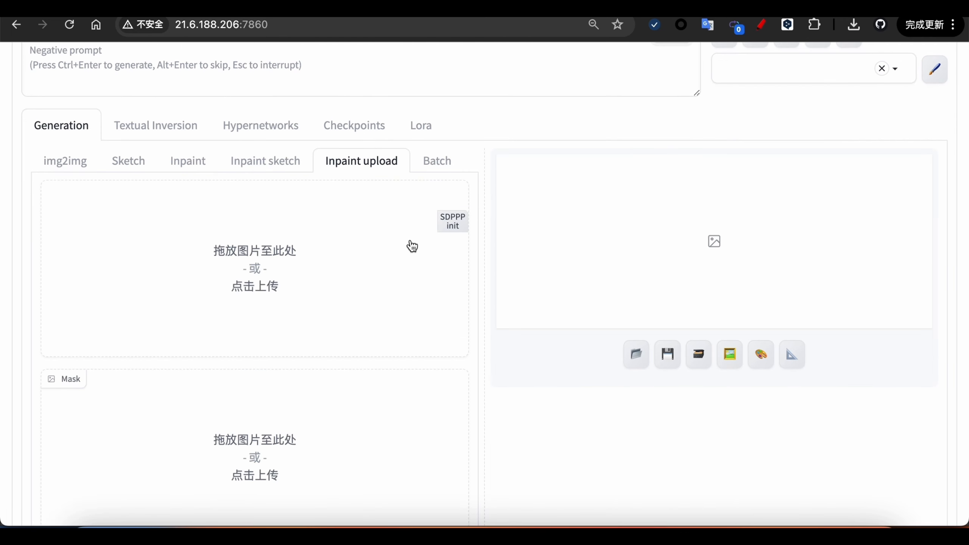
{"action": "left_click", "coordinate": [449, 220]}
{"action": "left_click", "coordinate": [451, 272]}
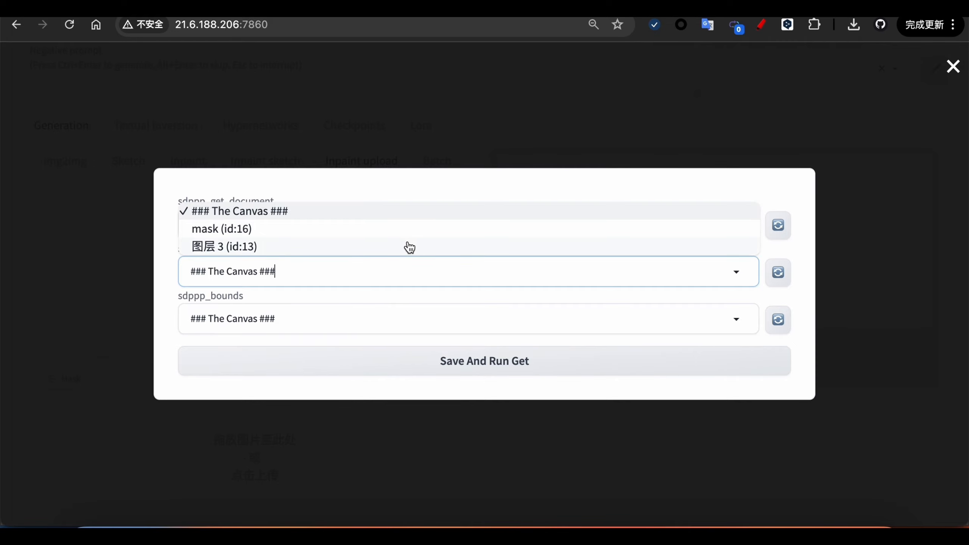
{"action": "left_click", "coordinate": [409, 247]}
{"action": "left_click", "coordinate": [448, 357]}
{"action": "left_click", "coordinate": [449, 394]}
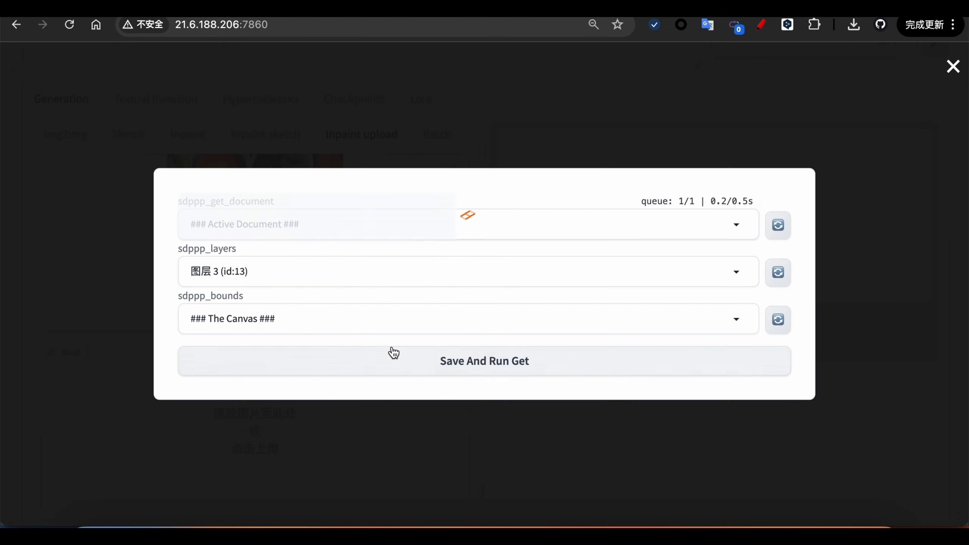
{"action": "left_click", "coordinate": [330, 272]}
{"action": "left_click", "coordinate": [304, 229]}
{"action": "left_click", "coordinate": [336, 367]}
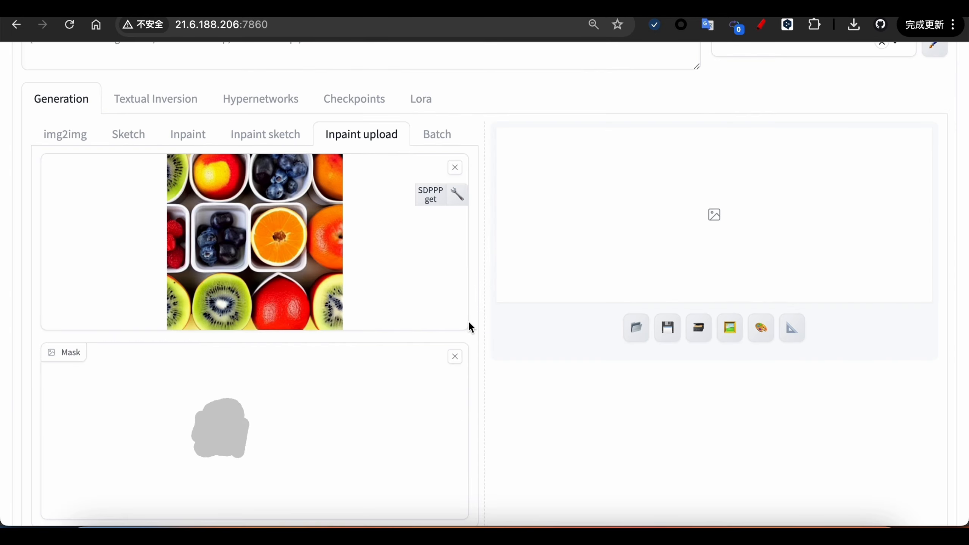
- Enter a strawberry prompt and generate the inpainted image
{"action": "scroll", "coordinate": [420, 260], "scroll_direction": "up", "scroll_amount": 5}
{"action": "type", "text": "strawberry"}
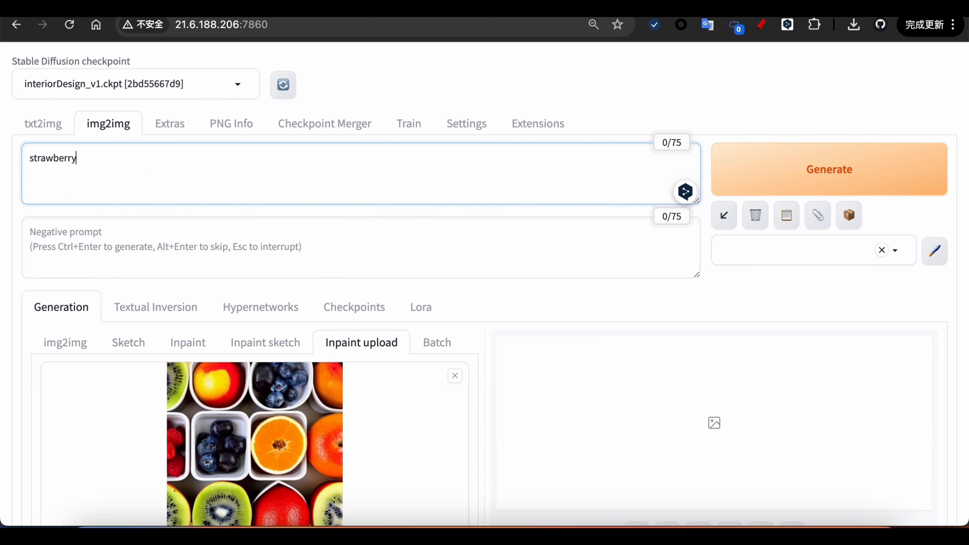
{"action": "left_click", "coordinate": [755, 186]}
{"action": "scroll", "coordinate": [801, 267], "scroll_direction": "down", "scroll_amount": 8}
{"action": "scroll", "coordinate": [851, 214], "scroll_direction": "up", "scroll_amount": 3}
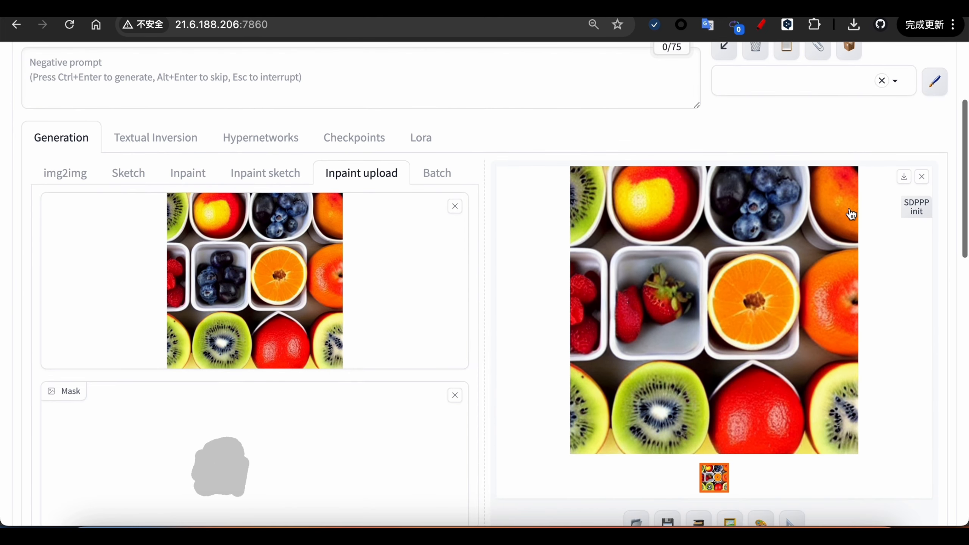
- Send the strawberry result to Photoshop and toggle the new layer to compare before and after
{"action": "left_click", "coordinate": [914, 206]}
{"action": "left_click", "coordinate": [500, 348]}
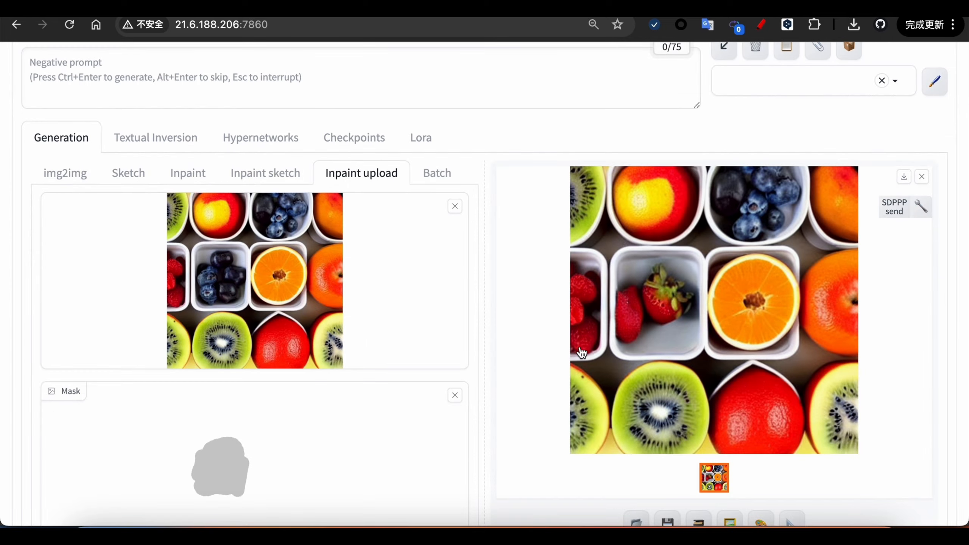
{"action": "left_click", "coordinate": [463, 535]}
{"action": "left_click", "coordinate": [759, 408]}
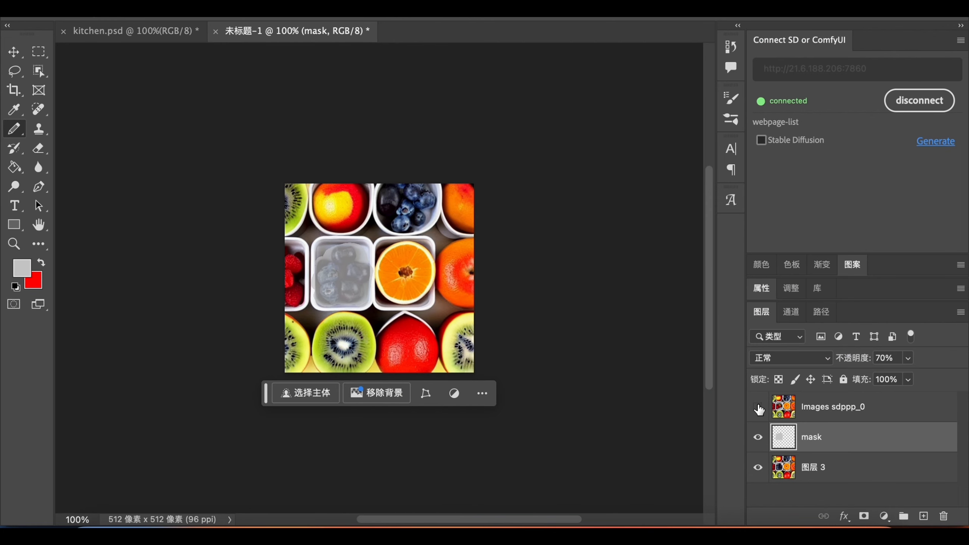
{"action": "left_click", "coordinate": [758, 408]}
{"action": "left_click", "coordinate": [759, 408]}
{"action": "left_click", "coordinate": [759, 408]}
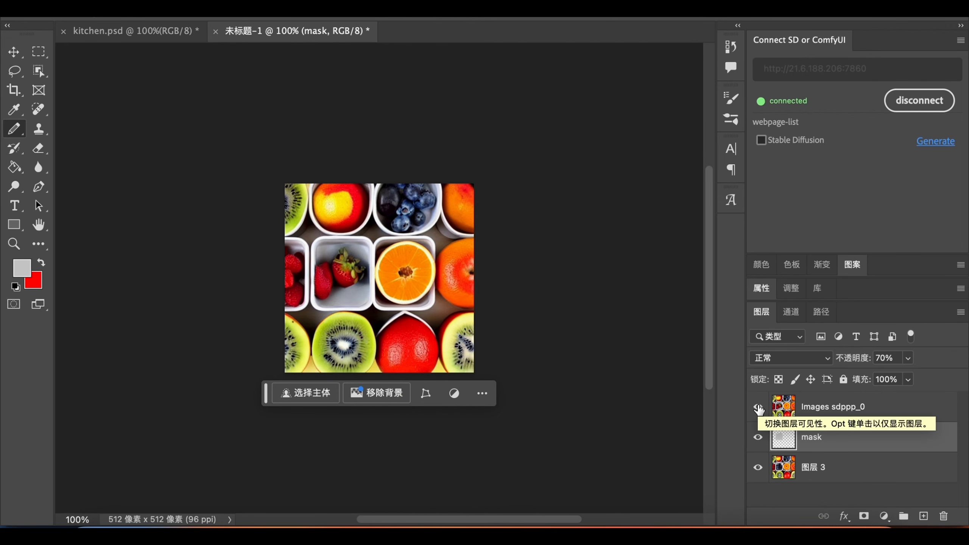
{"action": "left_click", "coordinate": [759, 408]}
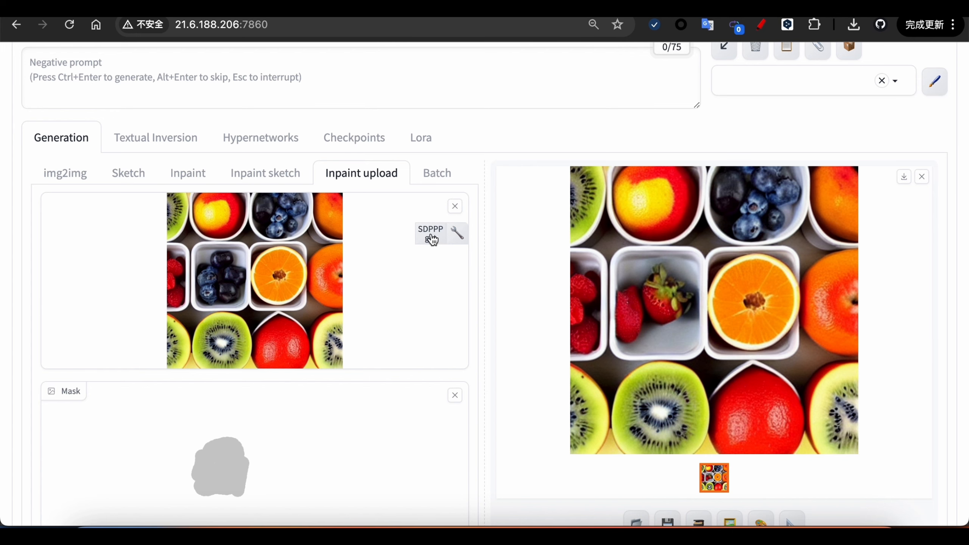
- Check the regenerated WebUI inpaint with strawberries filling both middle boxes, then return to Photoshop
{"action": "mouse_move", "coordinate": [443, 397]}
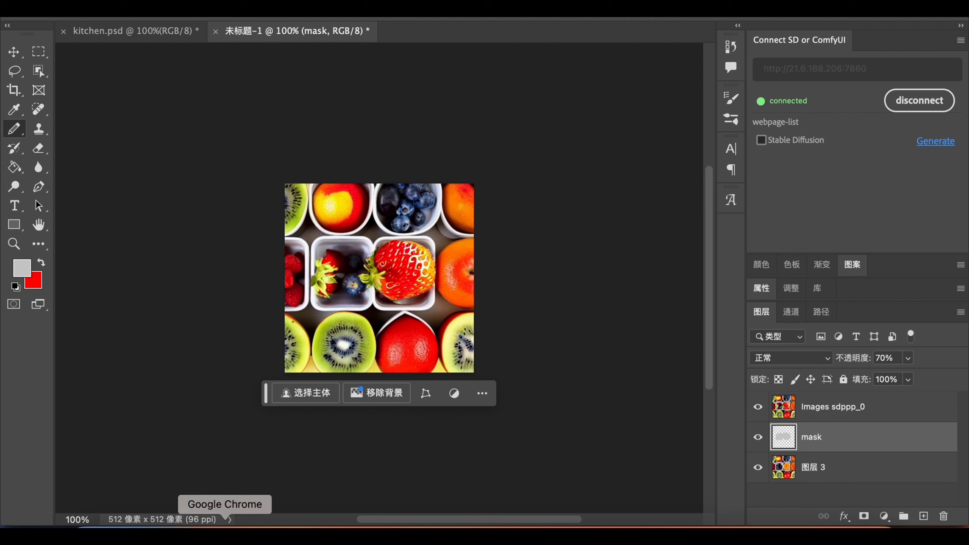
{"action": "left_click", "coordinate": [227, 525]}
{"action": "scroll", "coordinate": [249, 475], "scroll_direction": "down", "scroll_amount": 1}
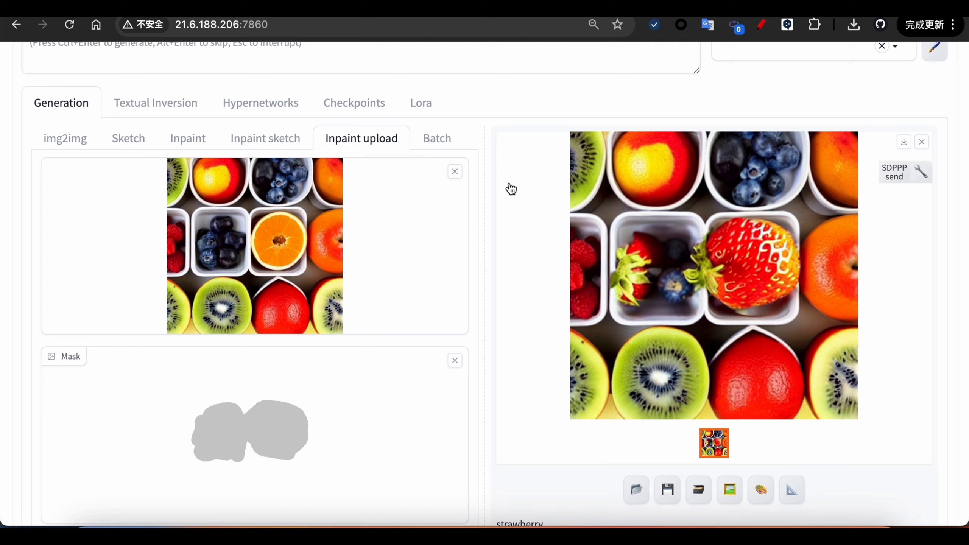
{"action": "key", "text": "super+Tab"}
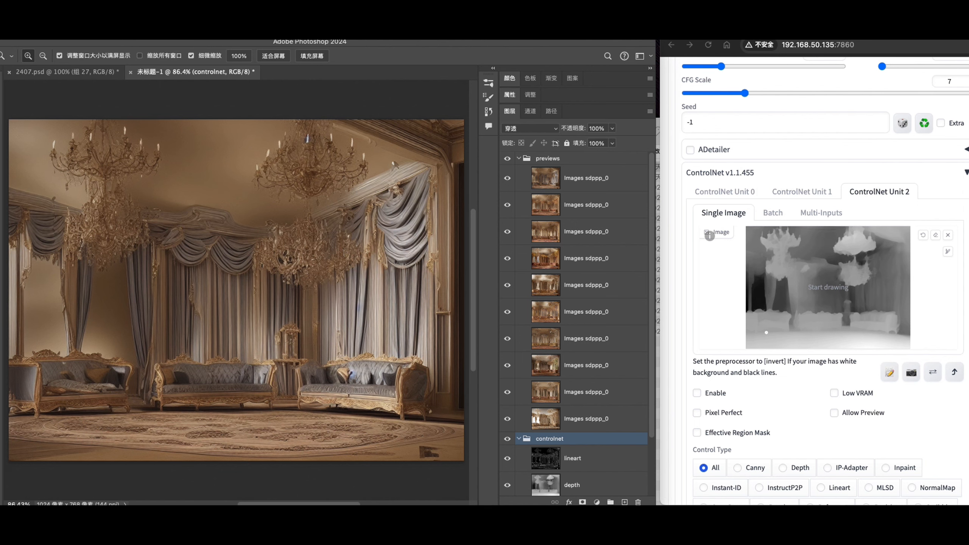
- Review ControlNet Units 0, 1 (lineart) and 2 (depth) in WebUI, and scroll Layers to the controlnet group
{"action": "left_click", "coordinate": [870, 201]}
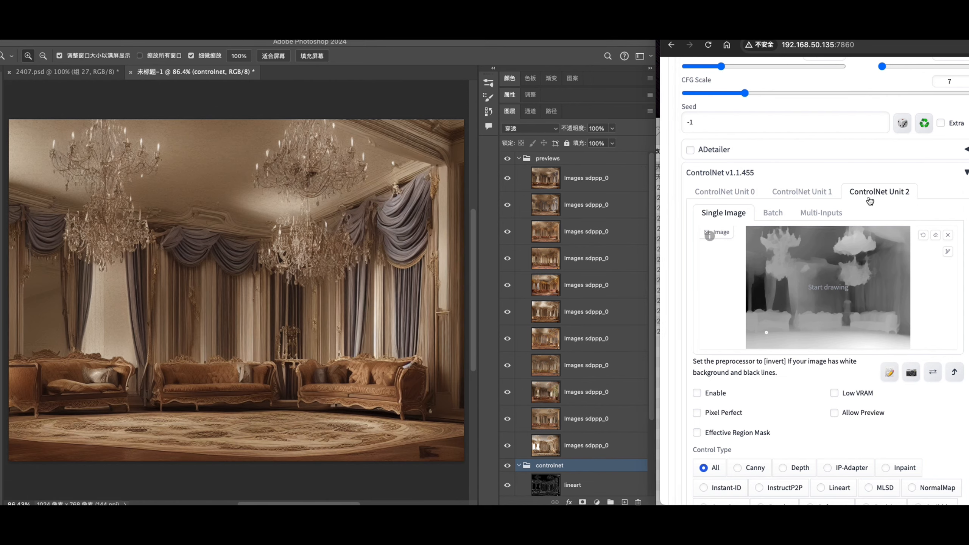
{"action": "left_click", "coordinate": [803, 194]}
{"action": "left_click", "coordinate": [758, 193]}
{"action": "left_click", "coordinate": [775, 193]}
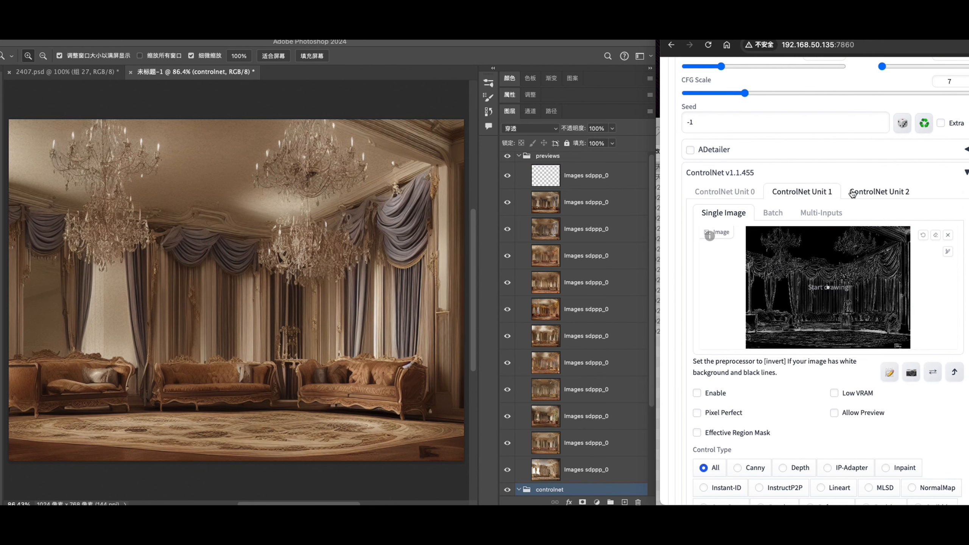
{"action": "left_click", "coordinate": [855, 192]}
{"action": "left_click_drag", "start_coordinate": [653, 231], "coordinate": [661, 302]}
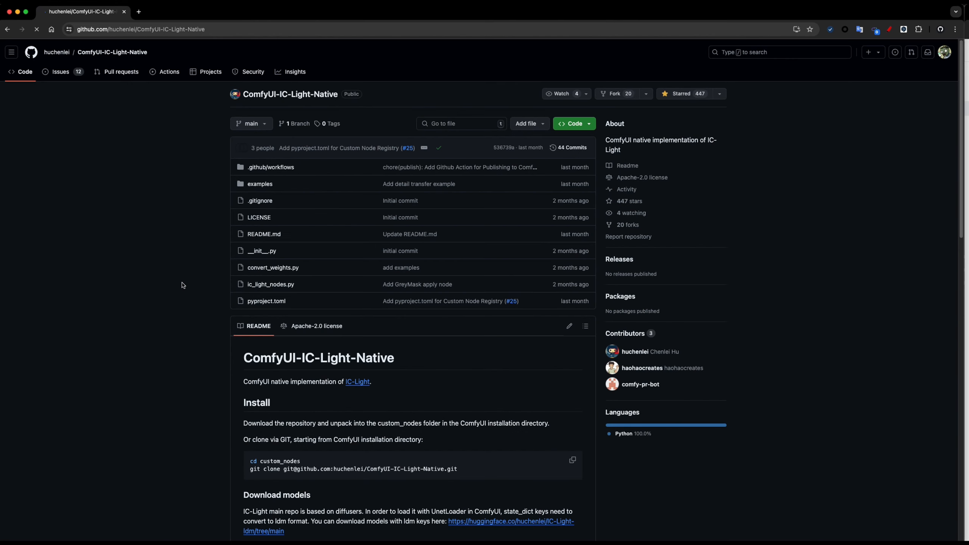
- Scroll the IC-Light-Native README through the Light from right and Light from left workflow examples
{"action": "scroll", "coordinate": [183, 285], "scroll_direction": "down", "scroll_amount": 10}
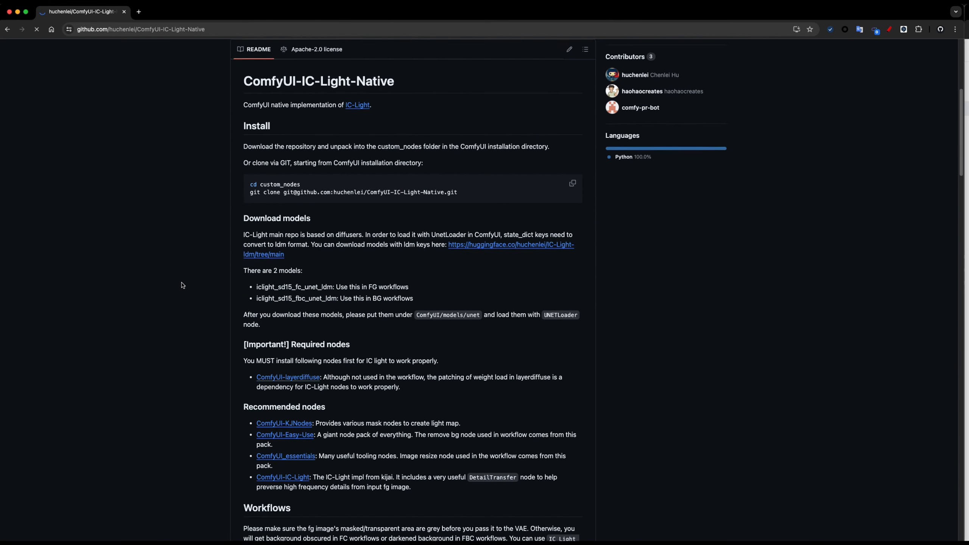
{"action": "scroll", "coordinate": [487, 313], "scroll_direction": "down", "scroll_amount": 15}
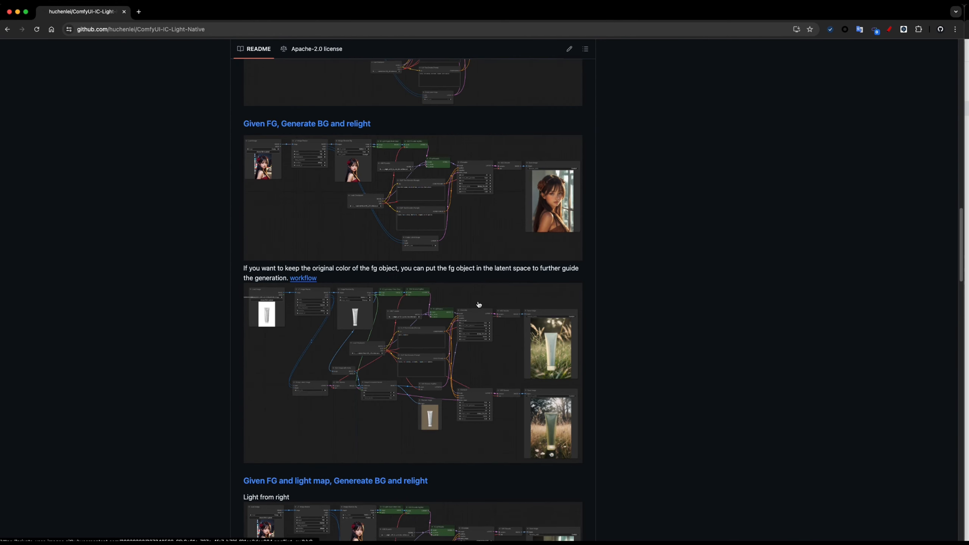
{"action": "scroll", "coordinate": [511, 232], "scroll_direction": "up", "scroll_amount": 1}
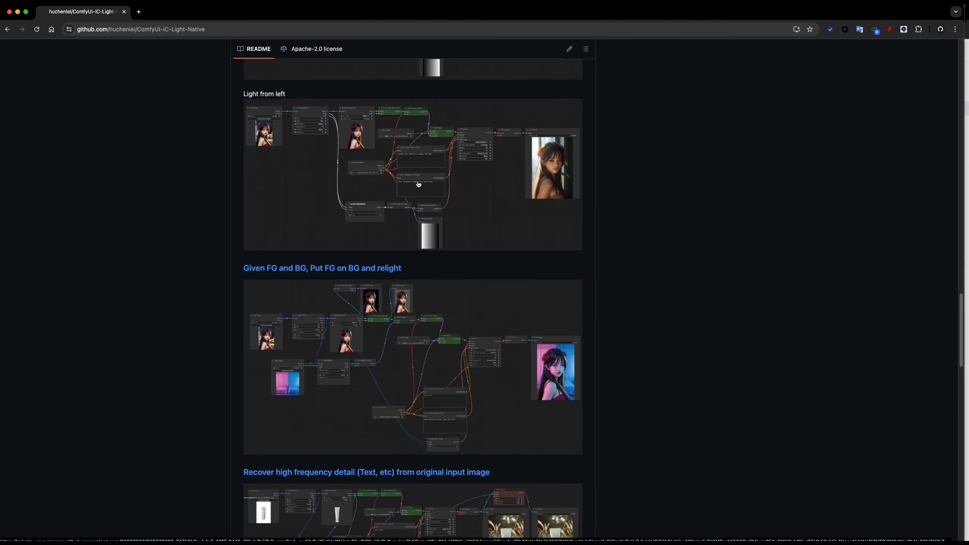
{"action": "scroll", "coordinate": [420, 184], "scroll_direction": "up", "scroll_amount": 6}
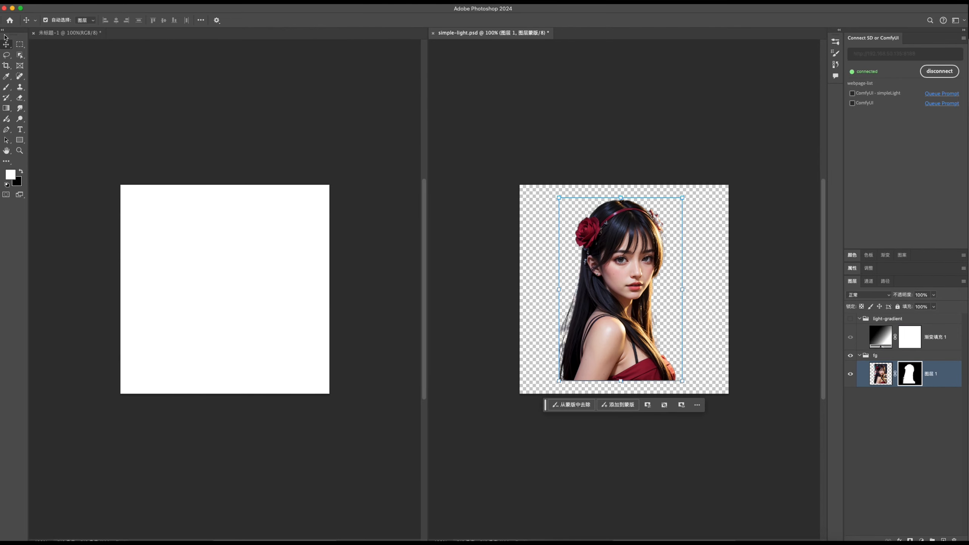
- Switch to the Rectangular Marquee tool with M in simple-light.psd
{"action": "key", "text": "m"}
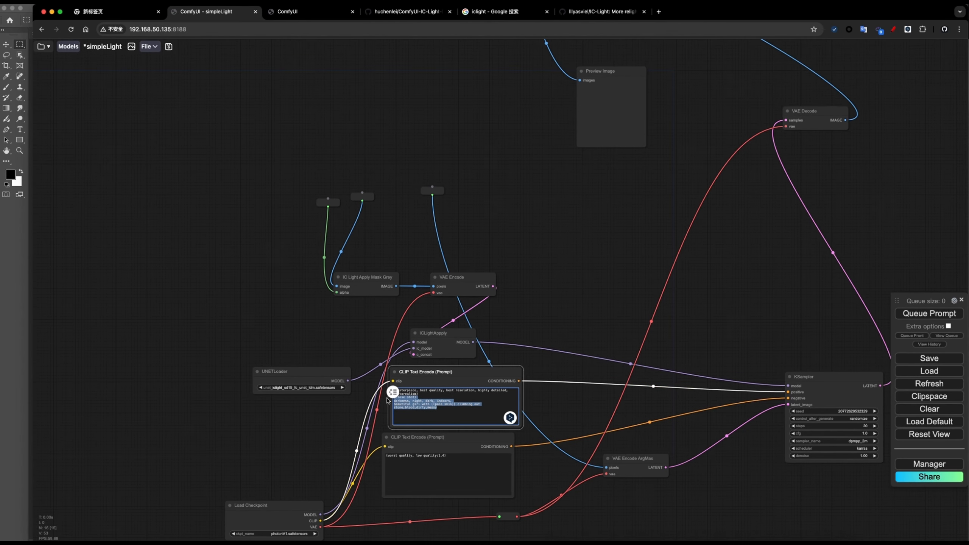
- Add two 'Get image from Photoshop layer' nodes side by side on the canvas
{"action": "left_click", "coordinate": [560, 266]}
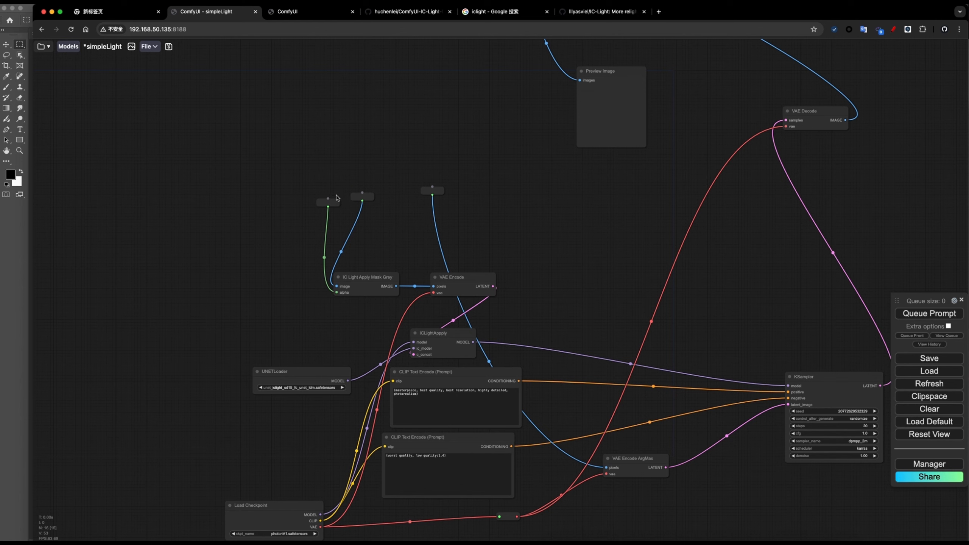
{"action": "double_click", "coordinate": [317, 93]}
{"action": "type", "text": "get"}
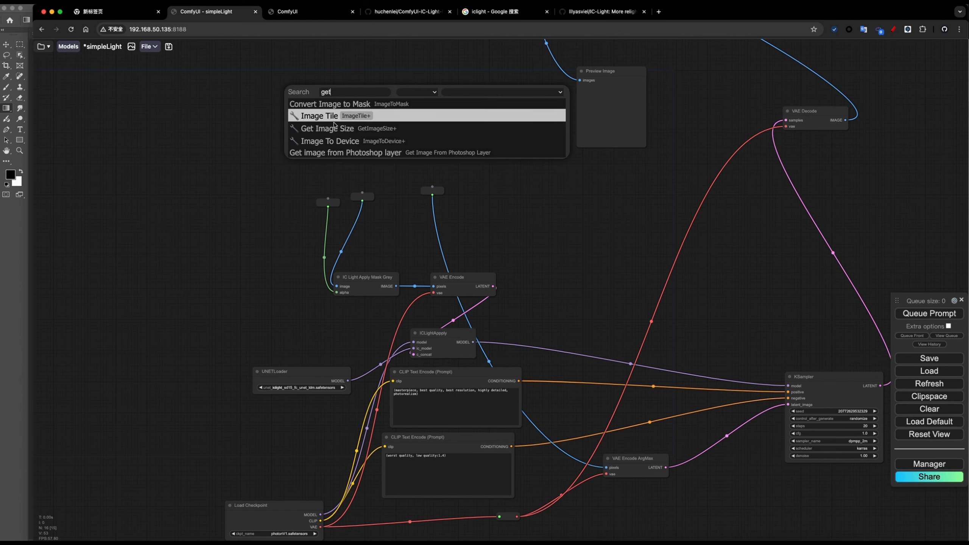
{"action": "left_click", "coordinate": [344, 153]}
{"action": "left_click", "coordinate": [376, 99]}
{"action": "key", "text": "super+c"}
{"action": "key", "text": "super+v"}
{"action": "left_click_drag", "start_coordinate": [393, 102], "coordinate": [227, 109]}
- Point both layer nodes at simple-light.psd, wiring them into VAE Encode and the IC Light mask
{"action": "left_click", "coordinate": [372, 117]}
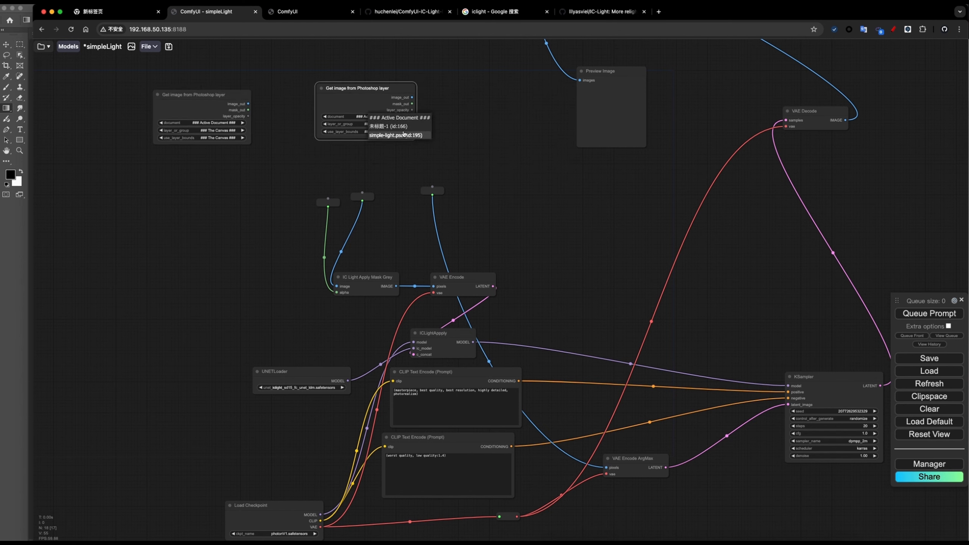
{"action": "left_click", "coordinate": [397, 135]}
{"action": "left_click_drag", "start_coordinate": [445, 163], "coordinate": [432, 191]}
{"action": "left_click_drag", "start_coordinate": [244, 104], "coordinate": [215, 92]}
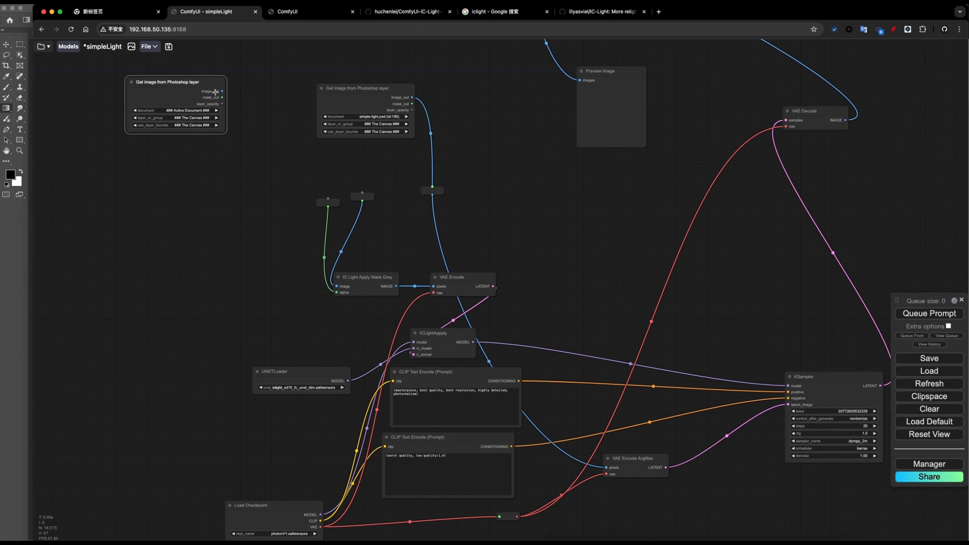
{"action": "left_click_drag", "start_coordinate": [353, 188], "coordinate": [362, 193]}
{"action": "left_click", "coordinate": [192, 110]}
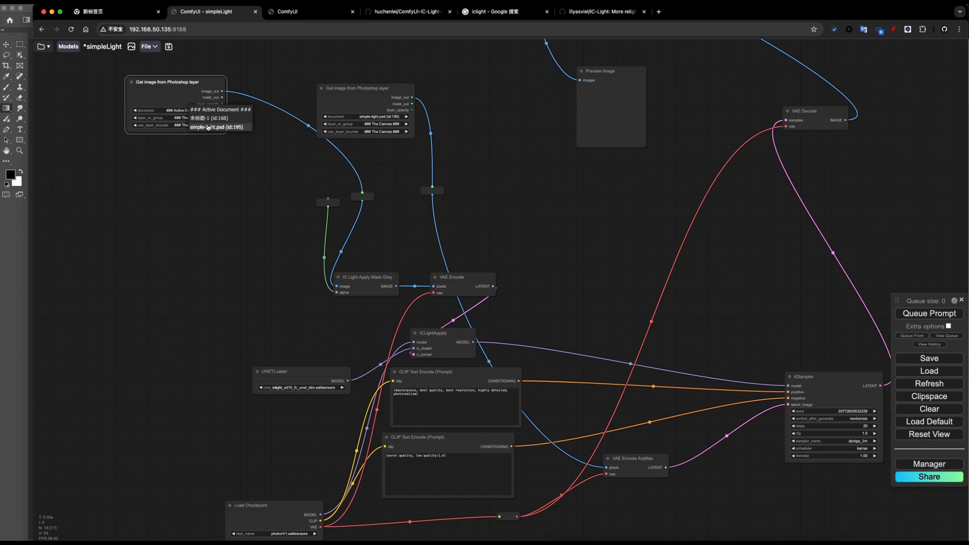
{"action": "left_click", "coordinate": [208, 128]}
- Add an InvertMask node fed by the left node's mask, outputting to the alpha input
{"action": "double_click", "coordinate": [217, 150]}
{"action": "type", "text": "inver"}
{"action": "left_click", "coordinate": [236, 174]}
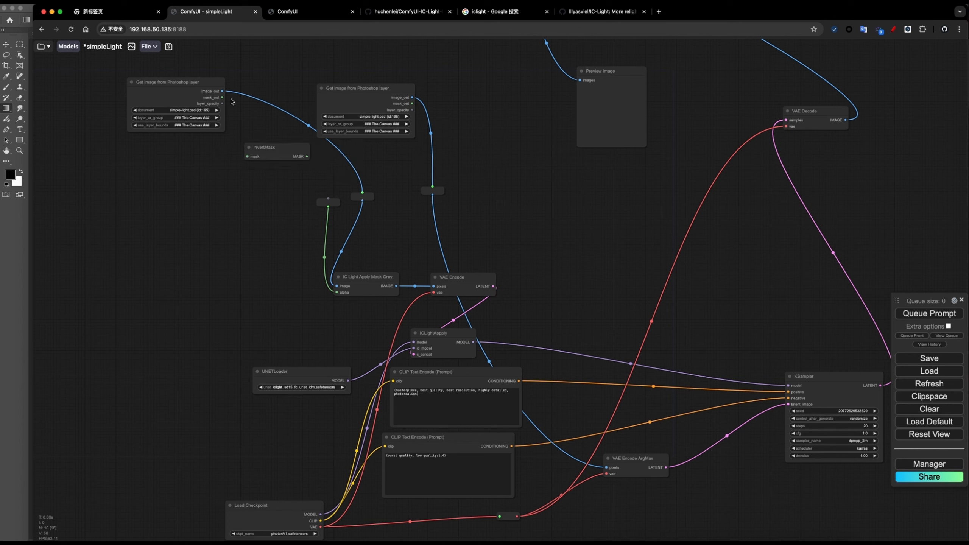
{"action": "left_click_drag", "start_coordinate": [222, 98], "coordinate": [273, 158]}
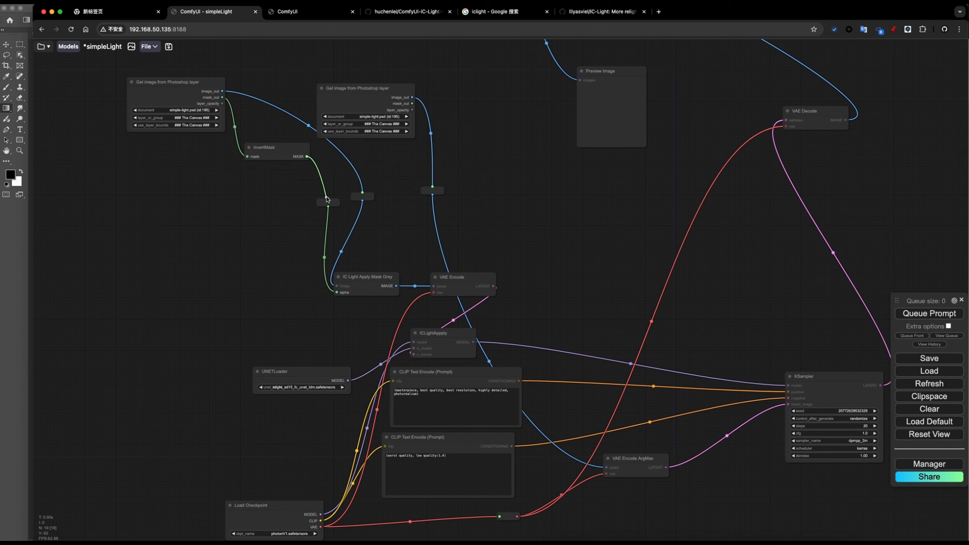
{"action": "left_click_drag", "start_coordinate": [327, 199], "coordinate": [328, 201]}
- Set the second node's layer to light-gradient and the first node's layer to fg
{"action": "left_click_drag", "start_coordinate": [370, 95], "coordinate": [376, 89]}
{"action": "left_click", "coordinate": [388, 118]}
{"action": "left_click", "coordinate": [397, 126]}
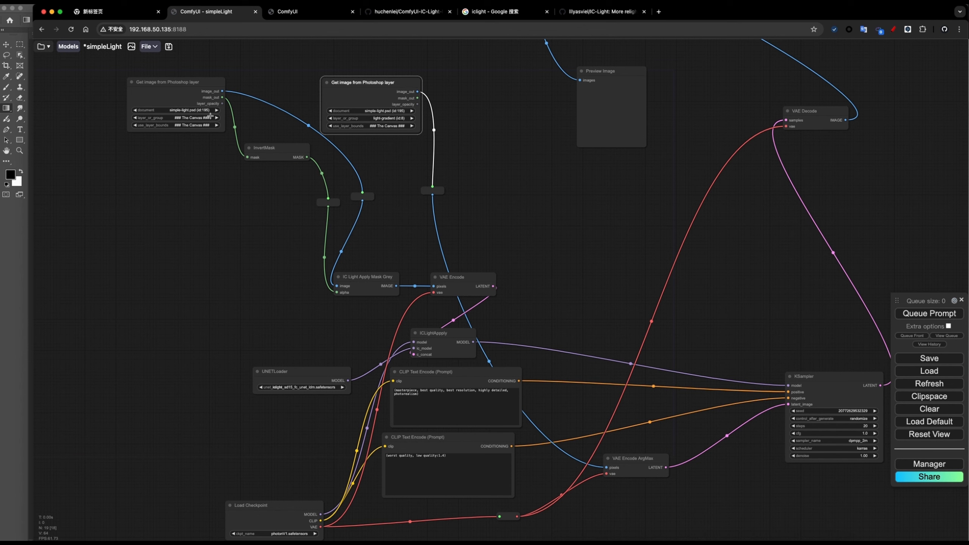
{"action": "left_click", "coordinate": [193, 117]}
{"action": "left_click", "coordinate": [207, 144]}
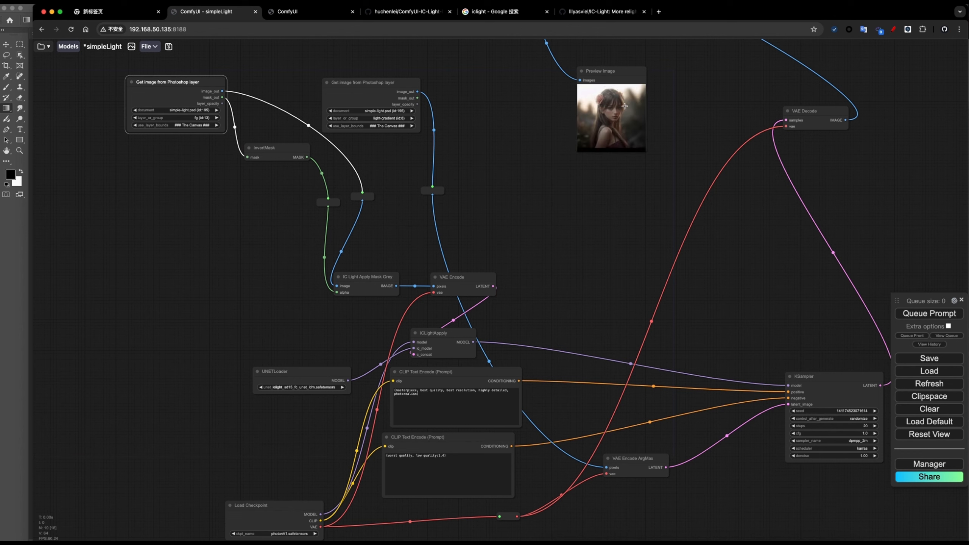
- On the simpleLight ComfyUI page, add a 'Send images to Photoshop' node
{"action": "key", "text": "super+Tab"}
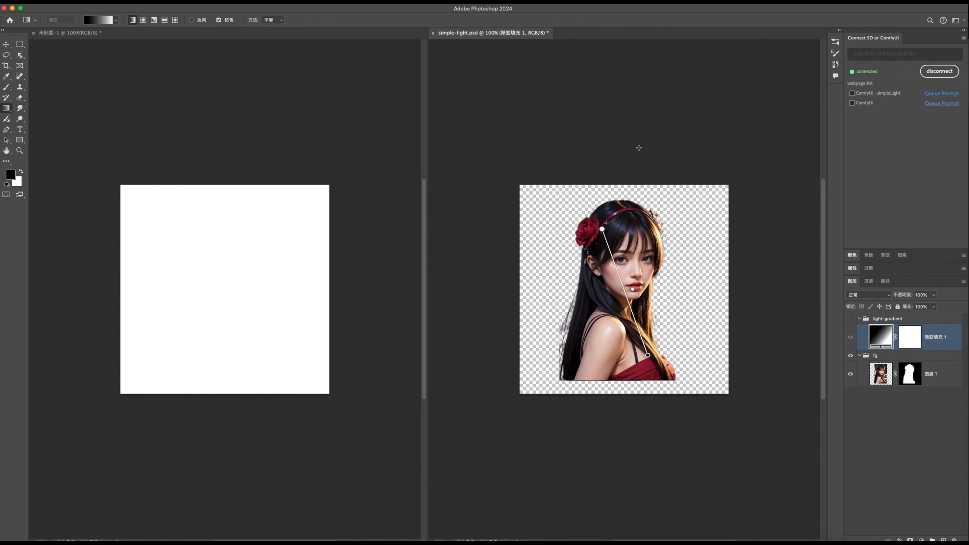
{"action": "left_click", "coordinate": [855, 95]}
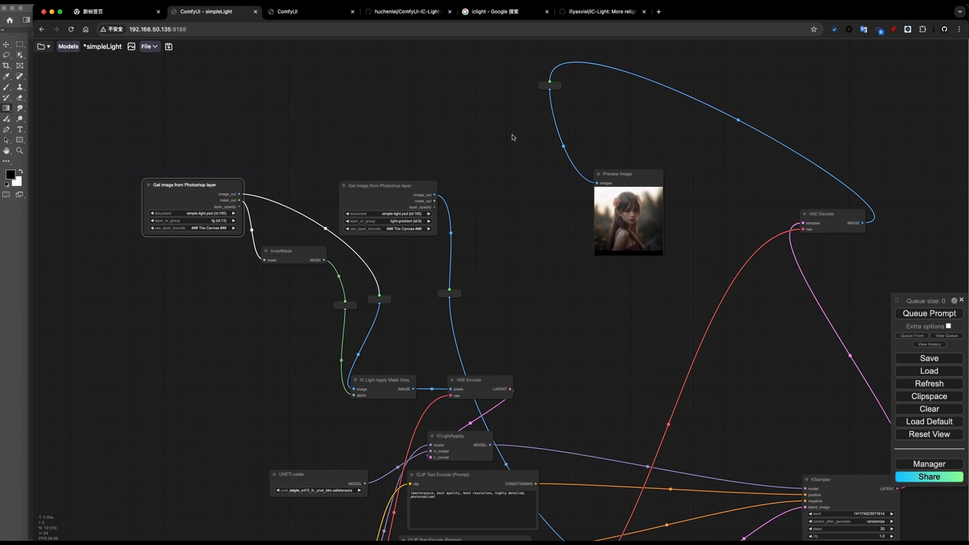
{"action": "double_click", "coordinate": [511, 171]}
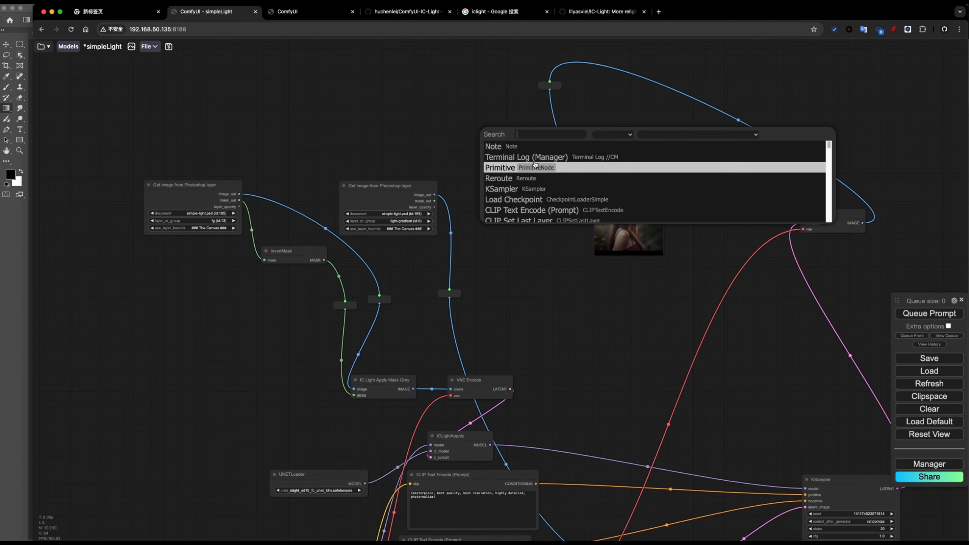
{"action": "type", "text": "send"}
{"action": "left_click", "coordinate": [535, 147]}
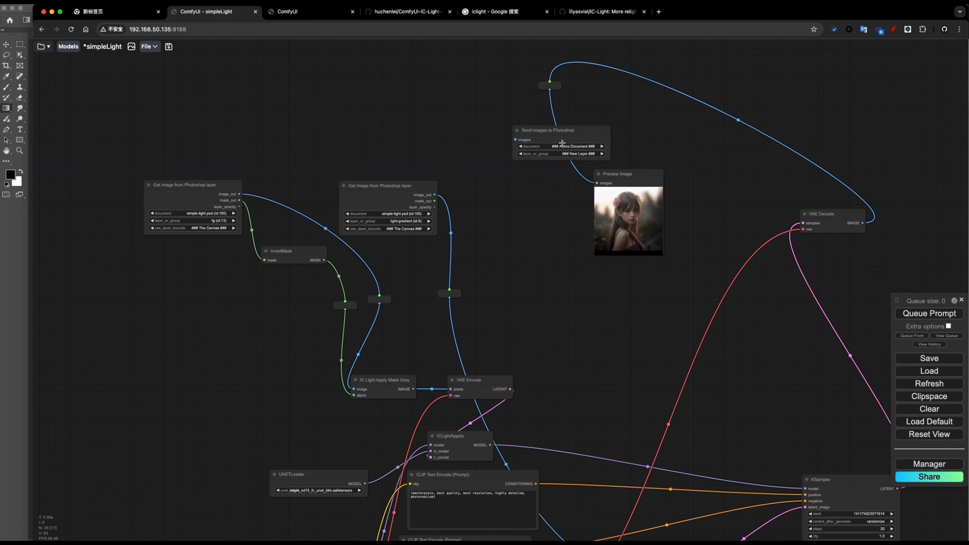
- Target the send node at 未标题-1 and feed it the VAE Decode image, then return to Photoshop
{"action": "key", "text": "super+Tab"}
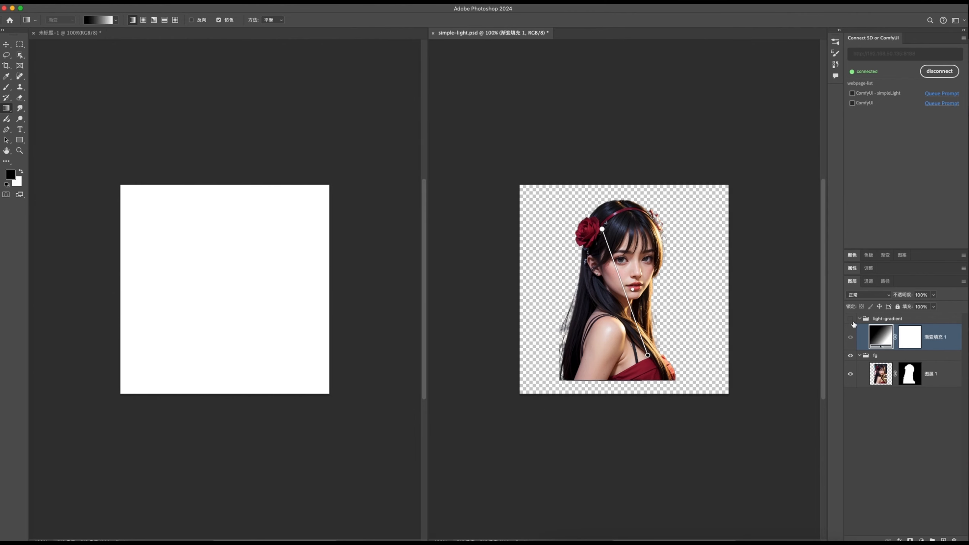
{"action": "key", "text": "super+Tab"}
{"action": "left_click", "coordinate": [564, 146]}
{"action": "left_click", "coordinate": [575, 156]}
{"action": "left_click_drag", "start_coordinate": [550, 90], "coordinate": [498, 150]}
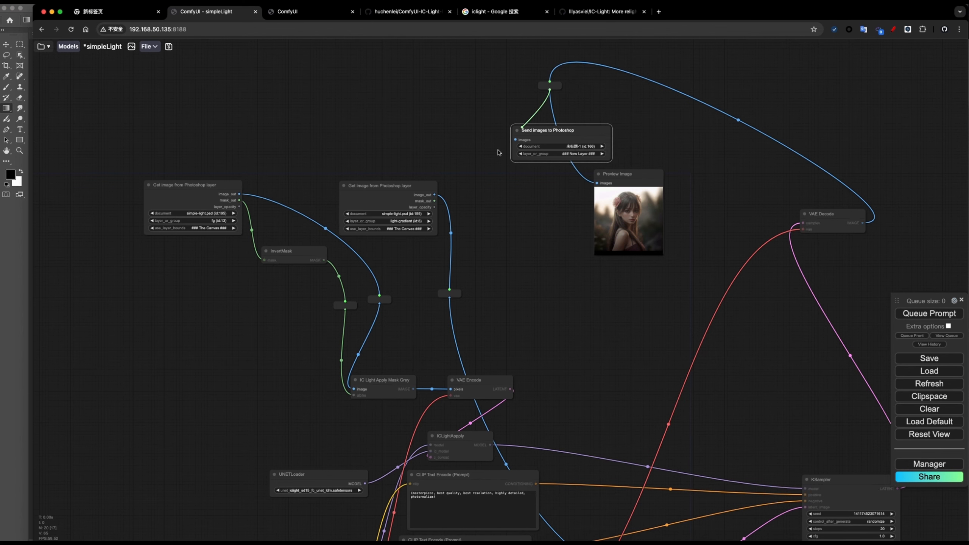
{"action": "left_click_drag", "start_coordinate": [556, 131], "coordinate": [636, 130]}
{"action": "left_click_drag", "start_coordinate": [692, 297], "coordinate": [659, 244]}
{"action": "key", "text": "super+Tab"}
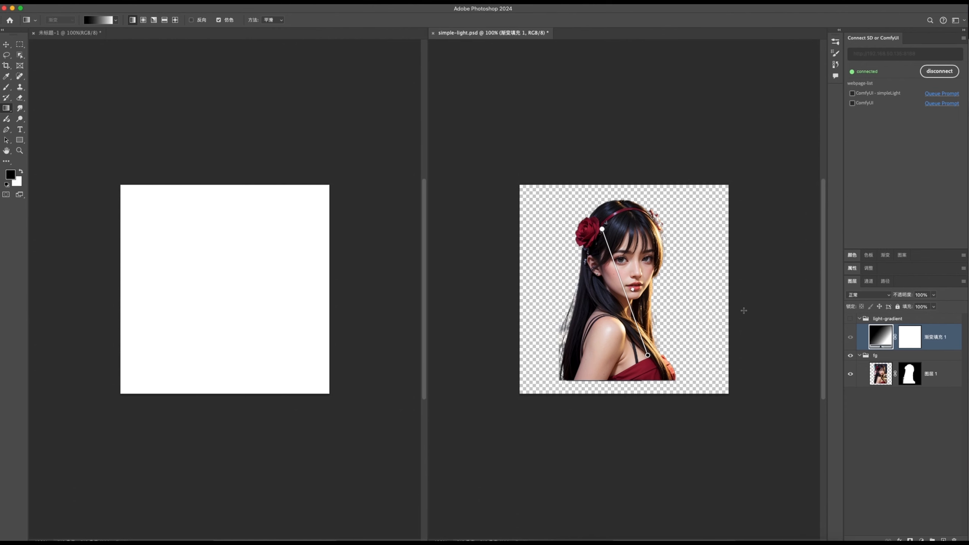
- Show the light-gradient group beneath the fg group and select its gradient fill layer
{"action": "left_click", "coordinate": [850, 318]}
{"action": "left_click_drag", "start_coordinate": [889, 356], "coordinate": [889, 310]}
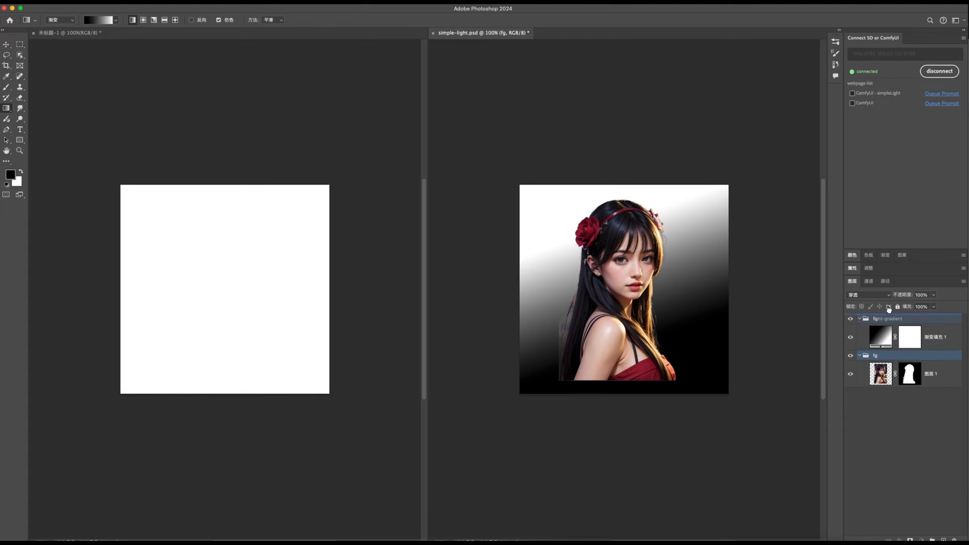
{"action": "left_click", "coordinate": [878, 337]}
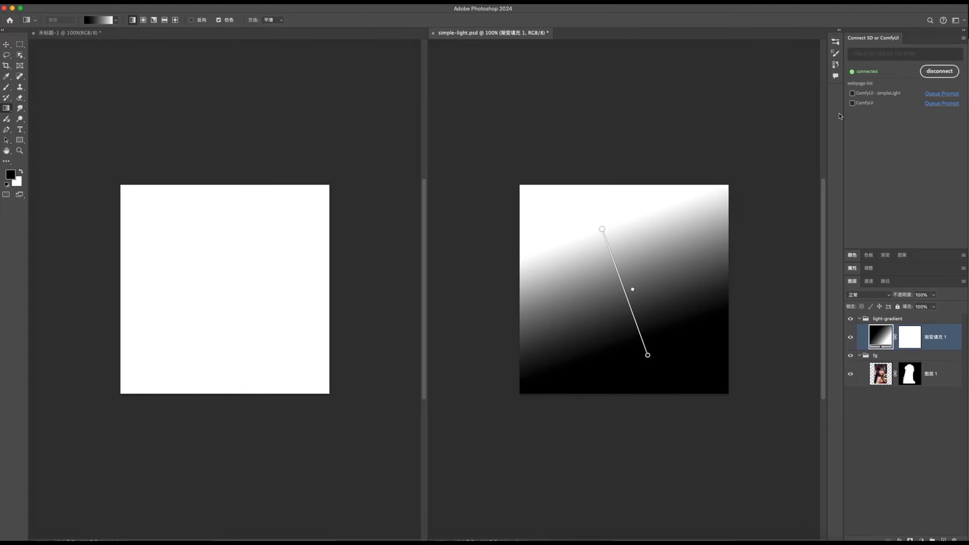
- Enable auto-run for ComfyUI - simpleLight and angle the gradient bright lower-left, dark upper-right
{"action": "left_click", "coordinate": [852, 93]}
{"action": "left_click_drag", "start_coordinate": [647, 356], "coordinate": [692, 245]}
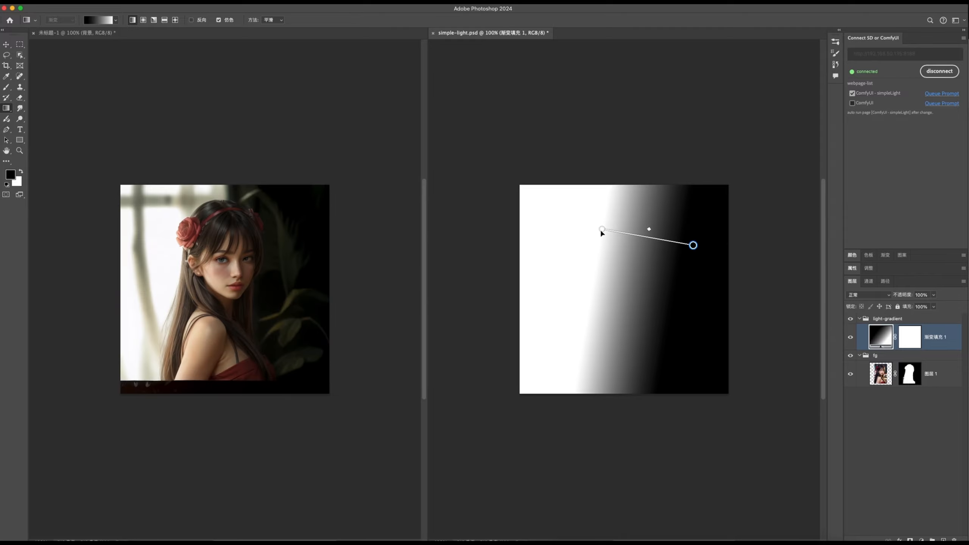
{"action": "left_click_drag", "start_coordinate": [600, 229], "coordinate": [588, 343]}
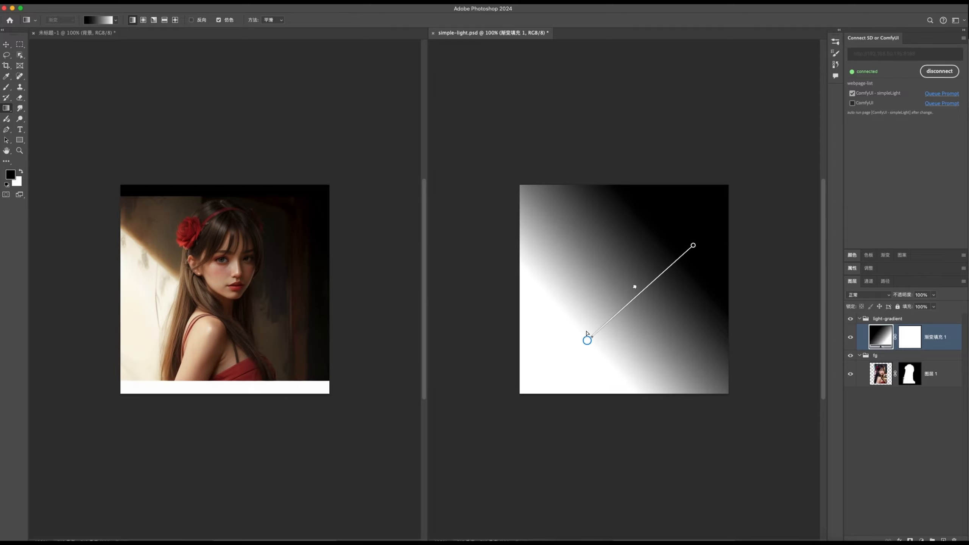